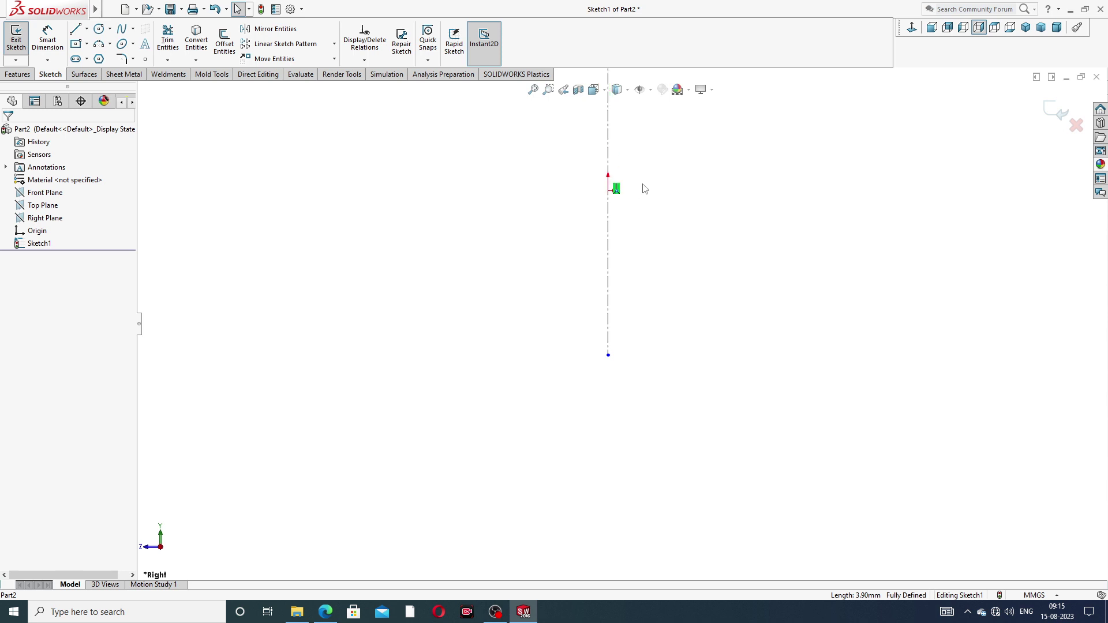
Sketch a corner rectangle about 64 mm tall beside the vertical centerline, with its bottom edge level with the origin.
{"action": "scroll", "coordinate": [631, 258], "scroll_direction": "down", "scroll_amount": 3}
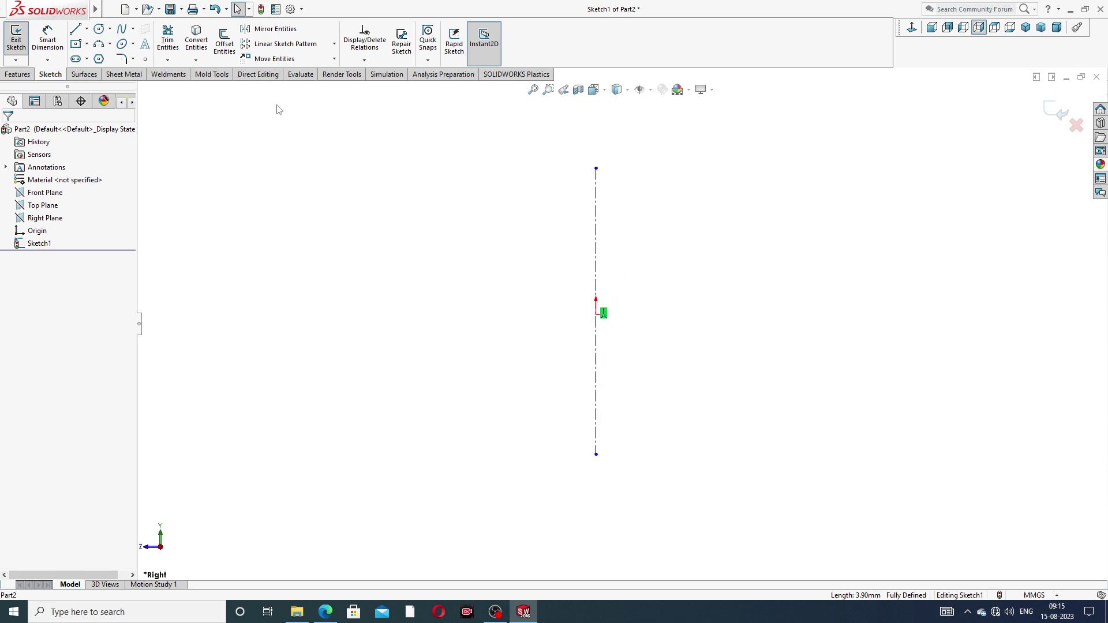
{"action": "left_click", "coordinate": [86, 44]}
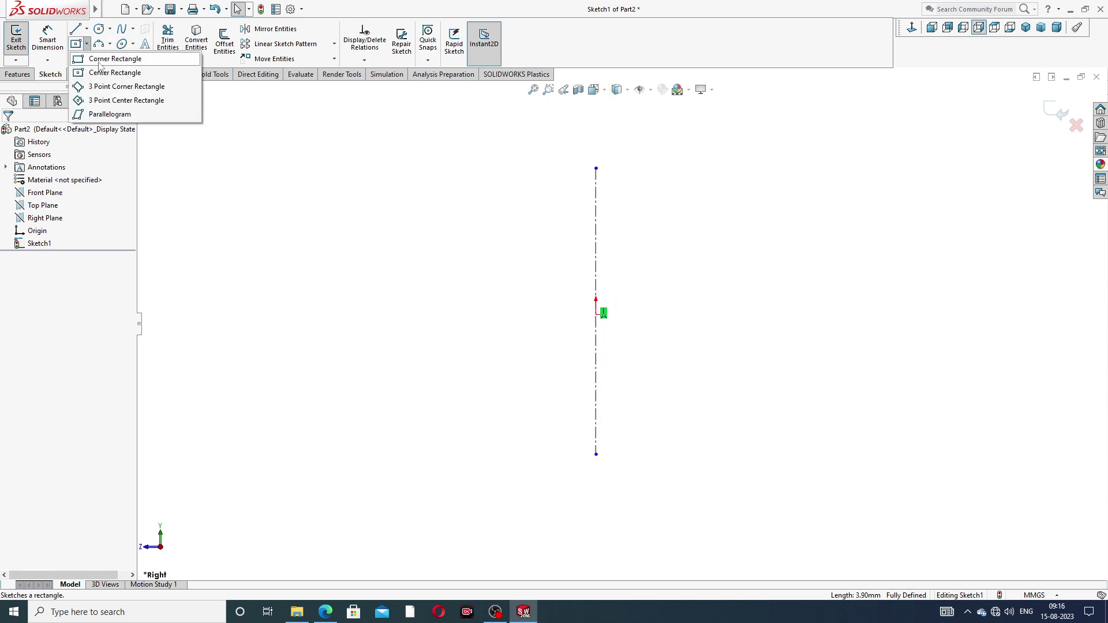
{"action": "left_click", "coordinate": [108, 60]}
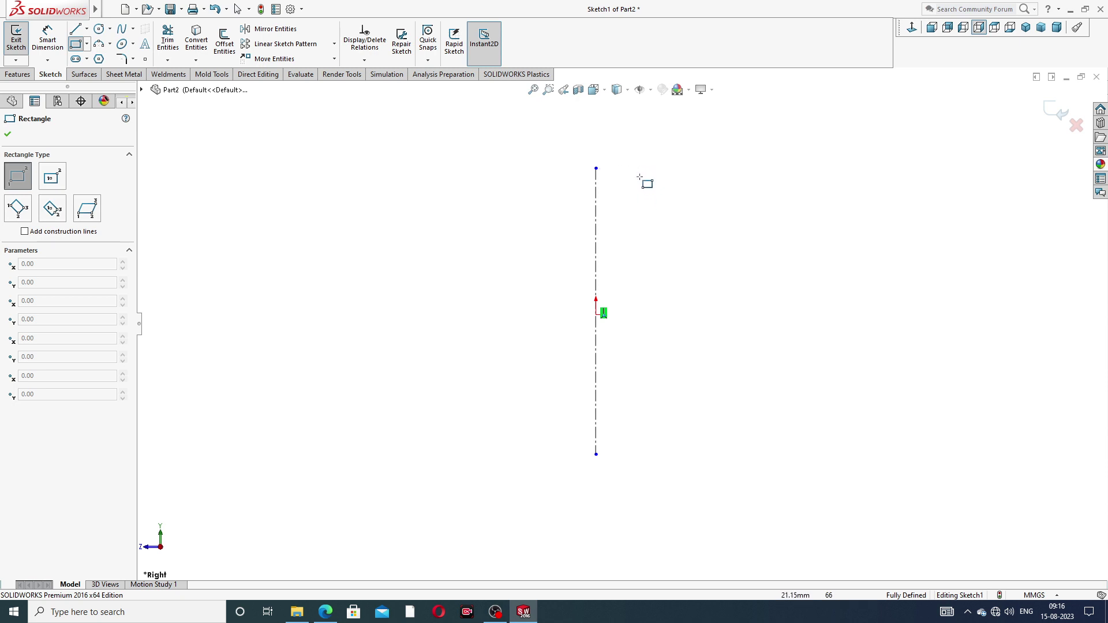
{"action": "left_click", "coordinate": [639, 183]}
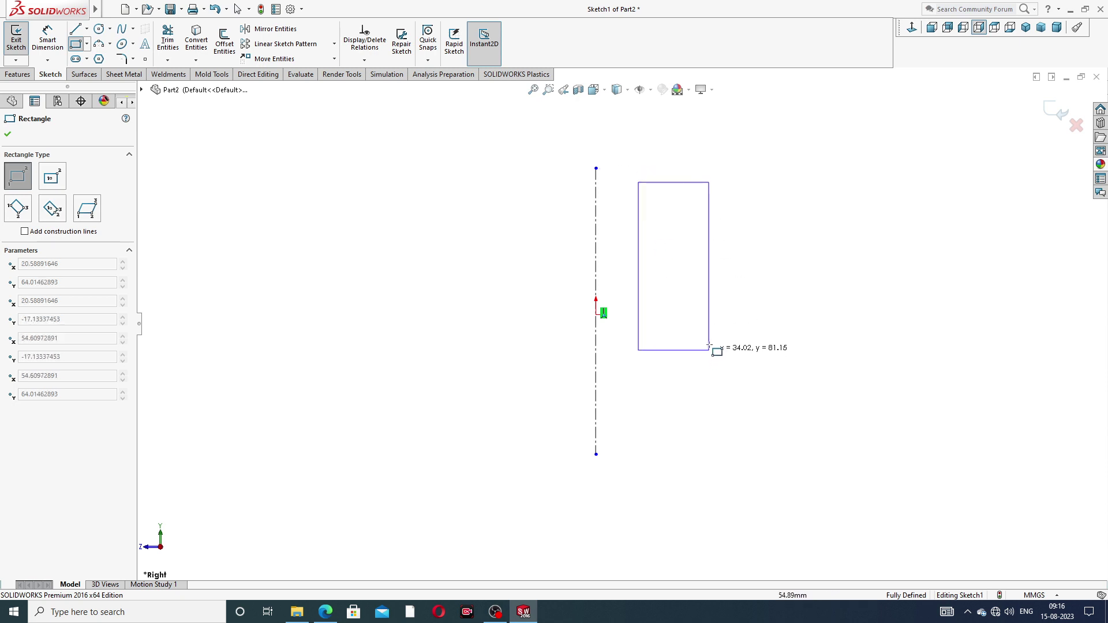
{"action": "left_click", "coordinate": [711, 314]}
{"action": "right_click", "coordinate": [777, 249]}
{"action": "left_click", "coordinate": [801, 255]}
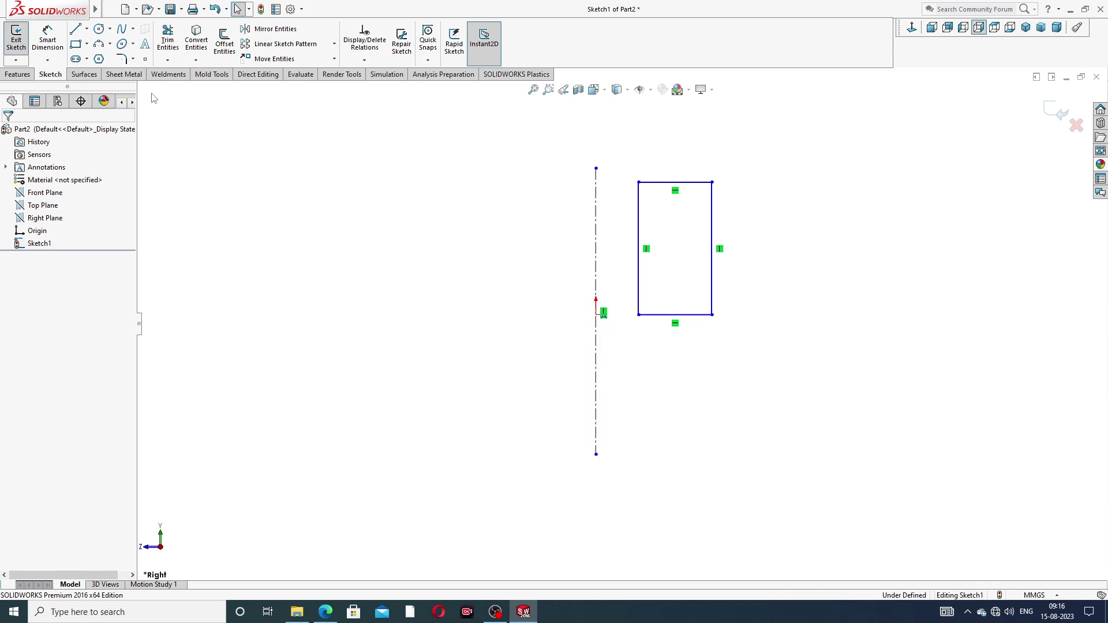
Sketch a closed tapered profile below the rectangle from the origin, with a top edge about 74 mm and a bottom edge about 49 mm long.
{"action": "left_click", "coordinate": [75, 29]}
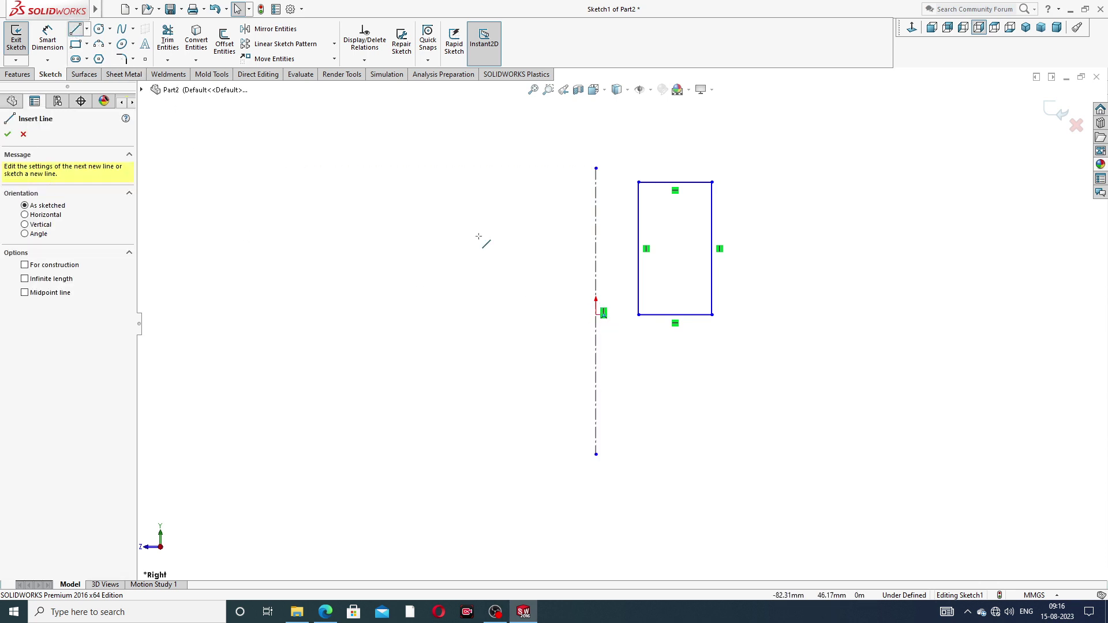
{"action": "left_click", "coordinate": [596, 315]}
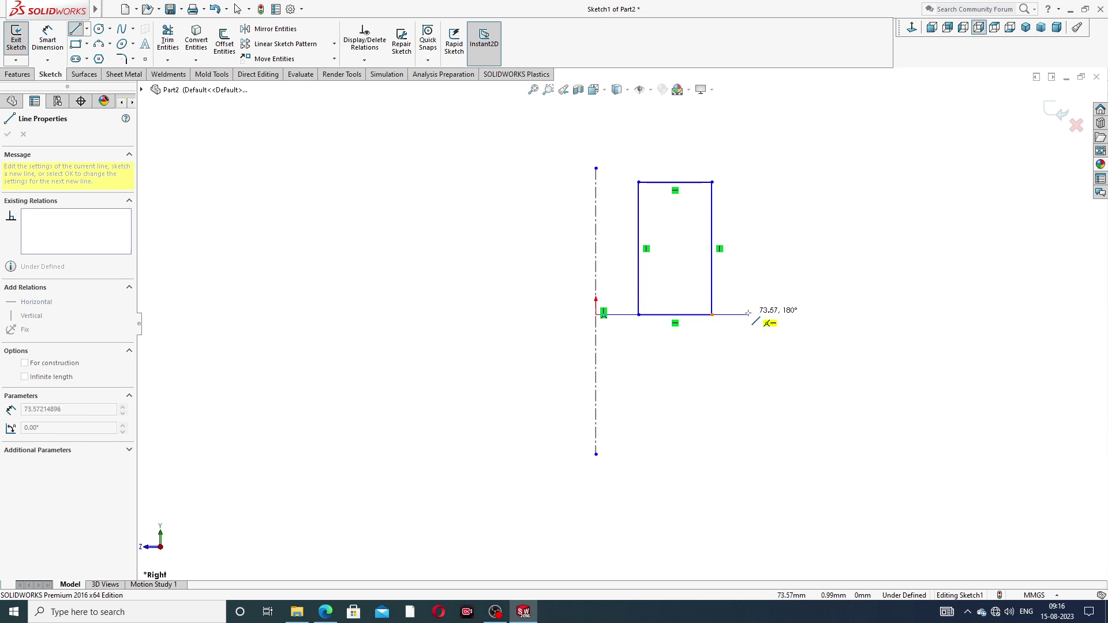
{"action": "left_click", "coordinate": [749, 315]}
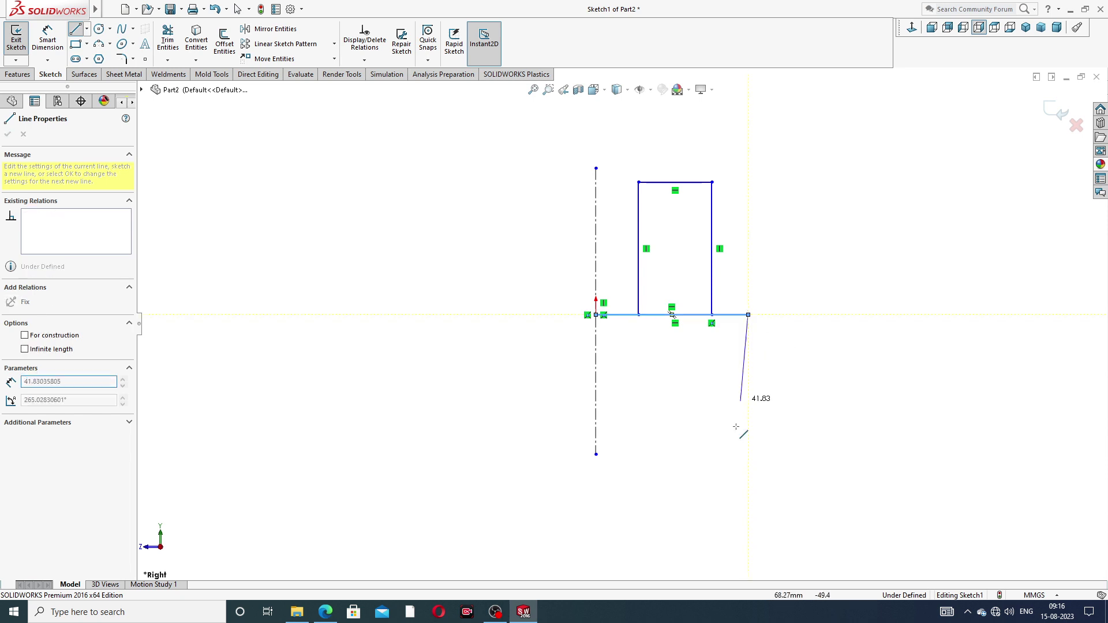
{"action": "left_click", "coordinate": [698, 442]}
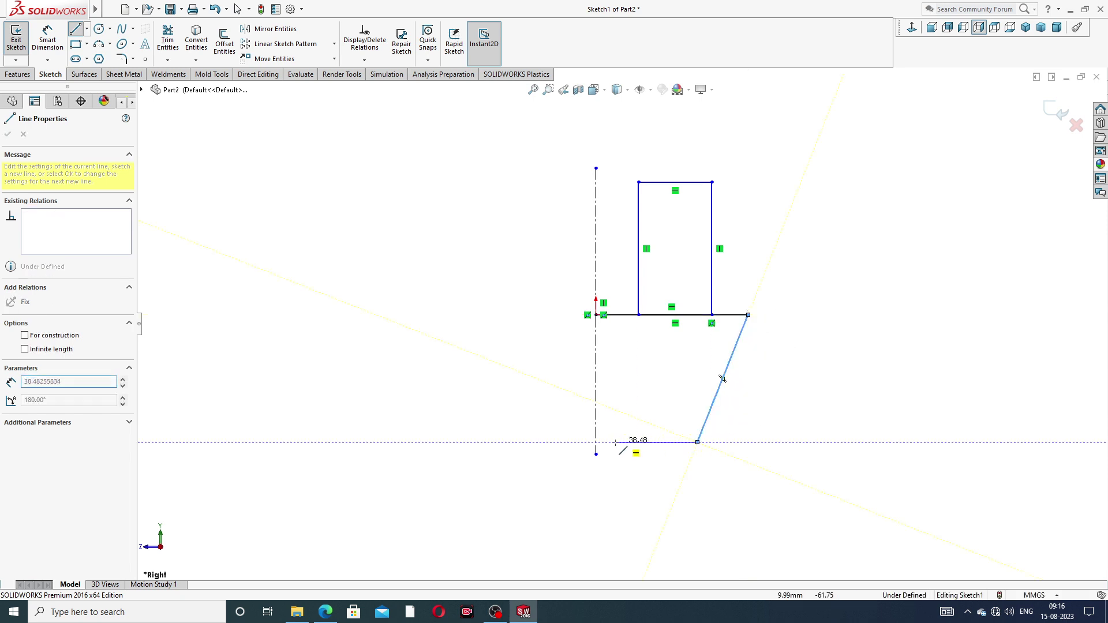
{"action": "left_click", "coordinate": [596, 443]}
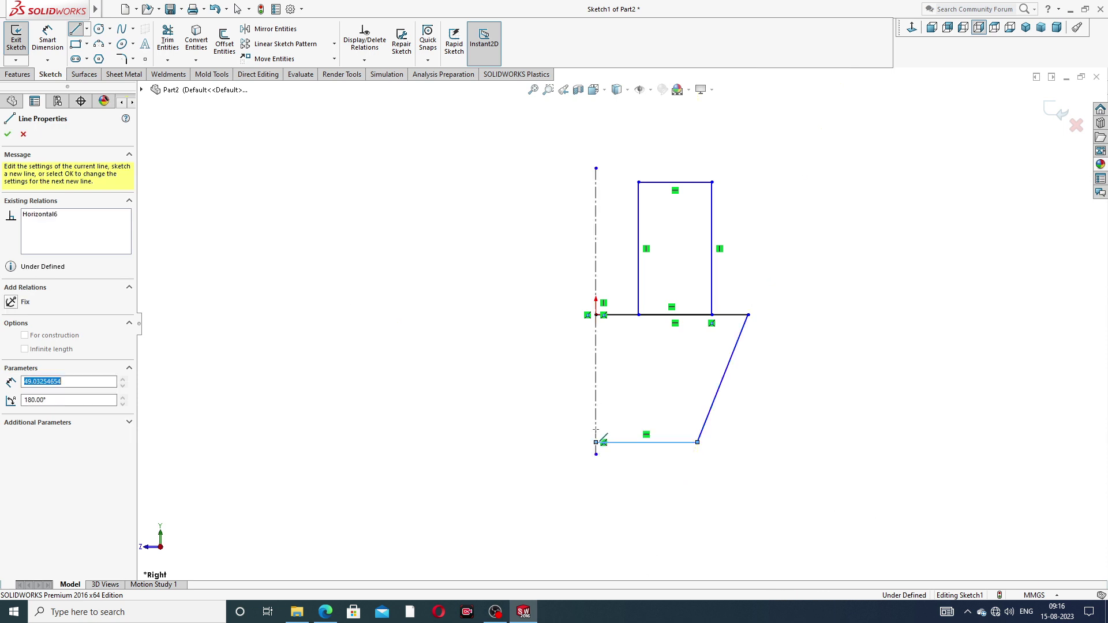
{"action": "left_click", "coordinate": [596, 314]}
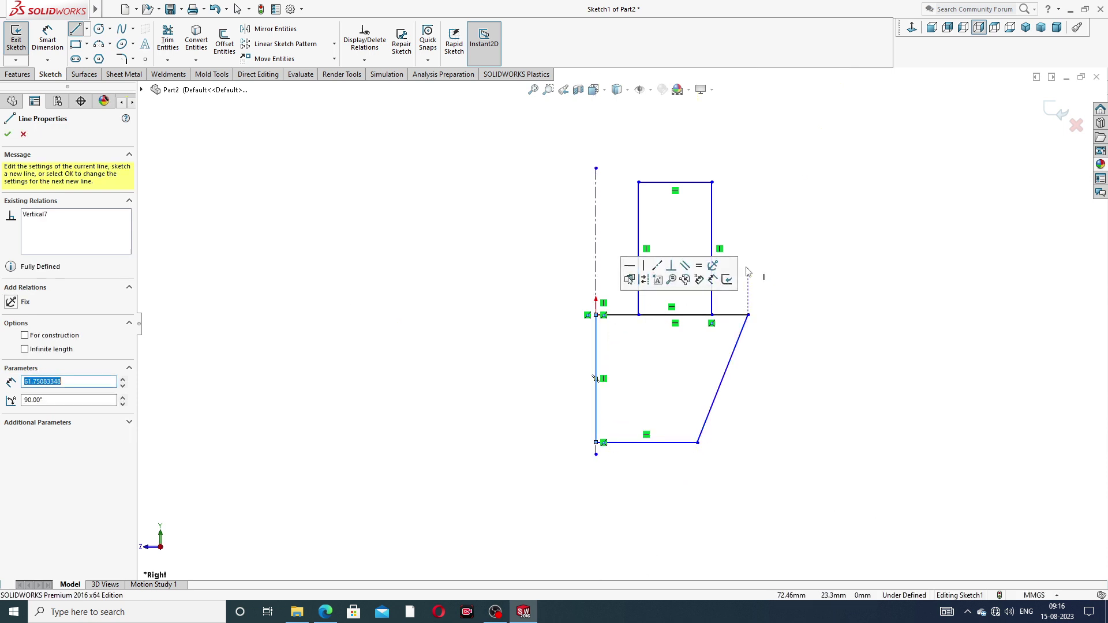
{"action": "right_click", "coordinate": [748, 269]}
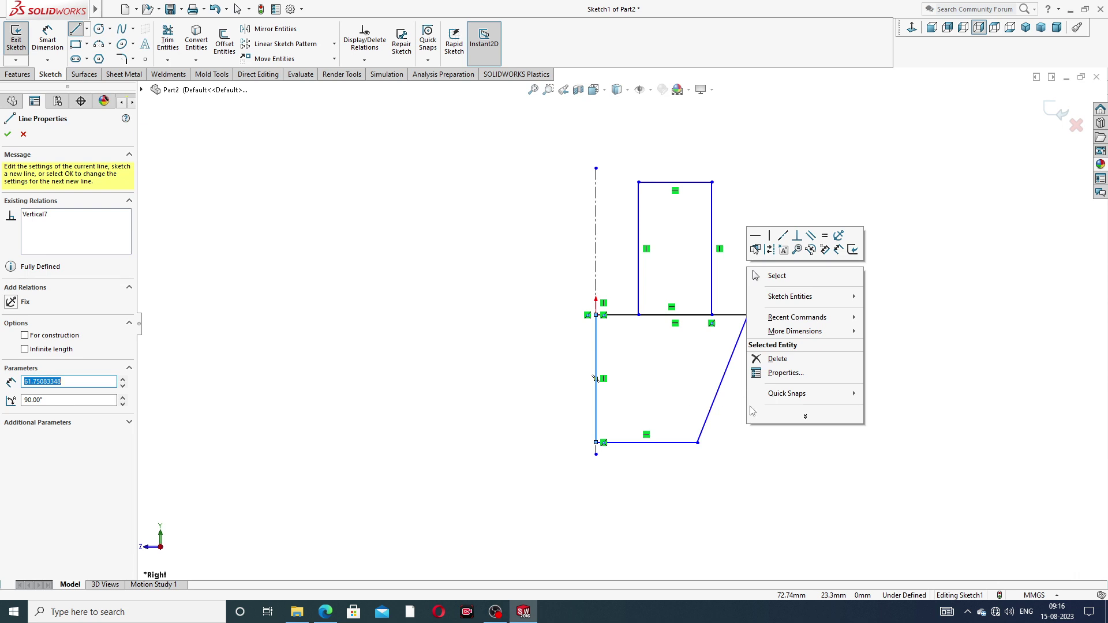
{"action": "key", "text": "Escape"}
{"action": "left_click", "coordinate": [734, 435]}
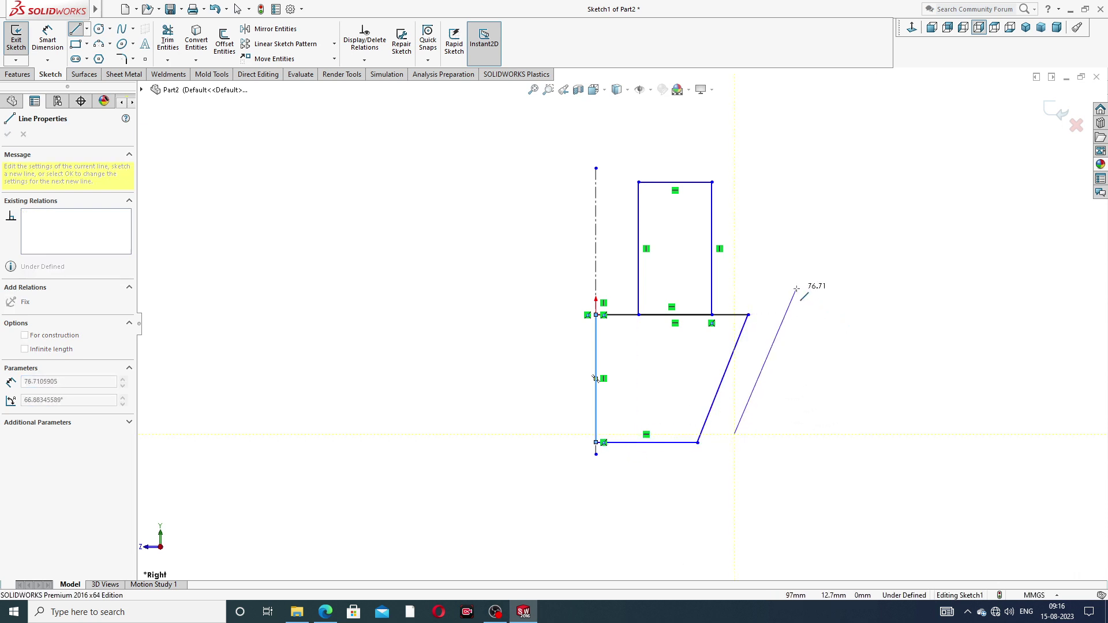
{"action": "key", "text": "Escape"}
Stretch the centerline to about 111 mm below and 94 mm above the origin, and lower the tapered profile's bottom edge.
{"action": "left_click_drag", "start_coordinate": [597, 456], "coordinate": [598, 542]}
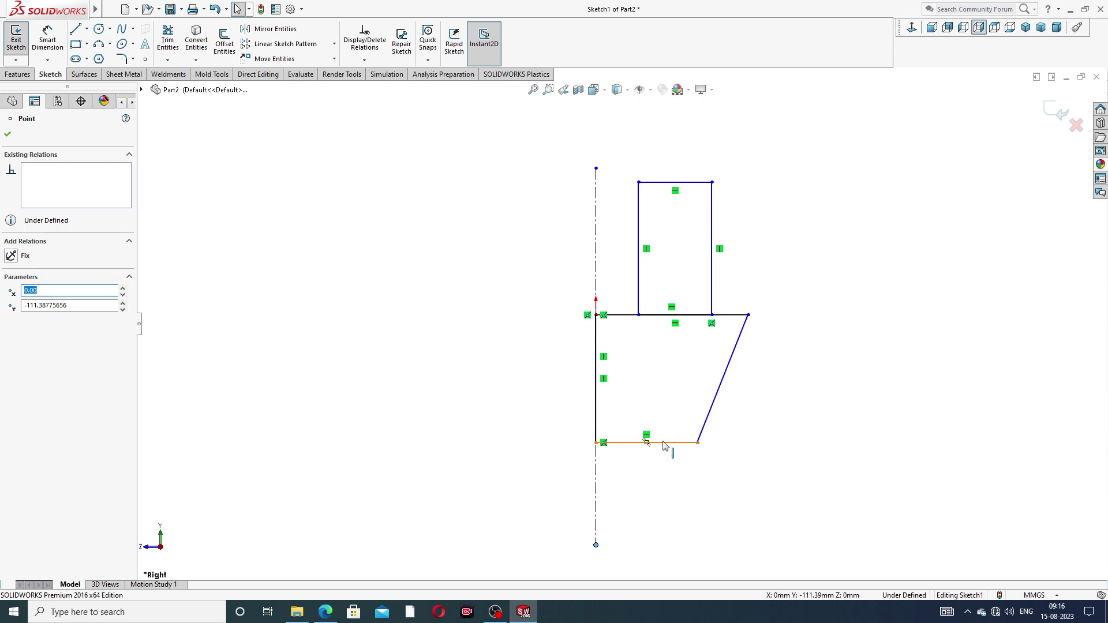
{"action": "left_click_drag", "start_coordinate": [664, 446], "coordinate": [668, 497]}
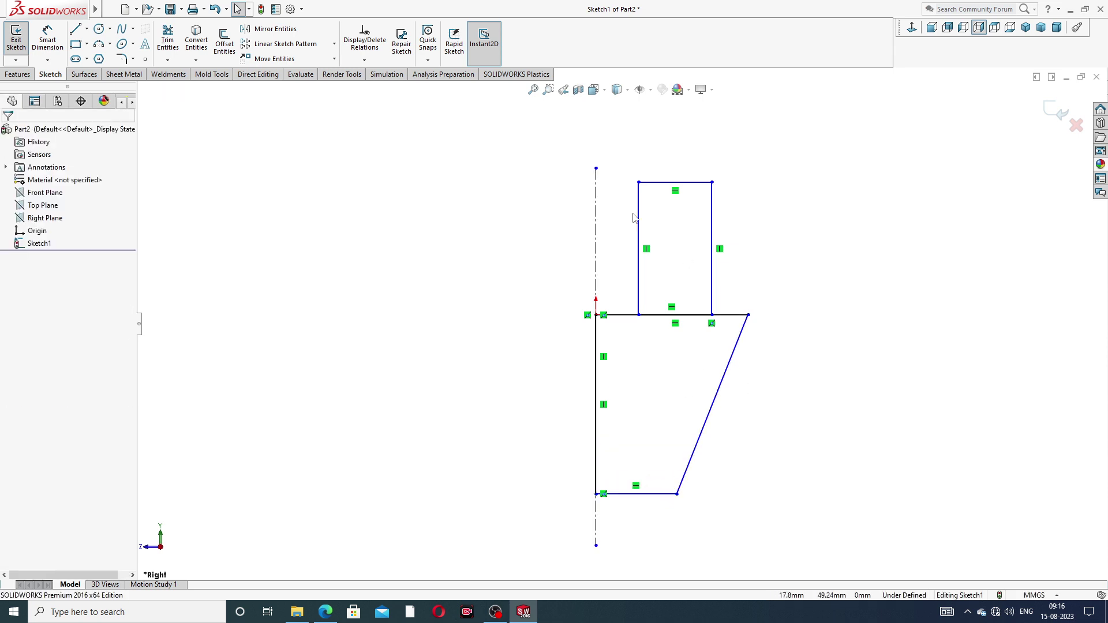
{"action": "left_click_drag", "start_coordinate": [597, 168], "coordinate": [596, 118]}
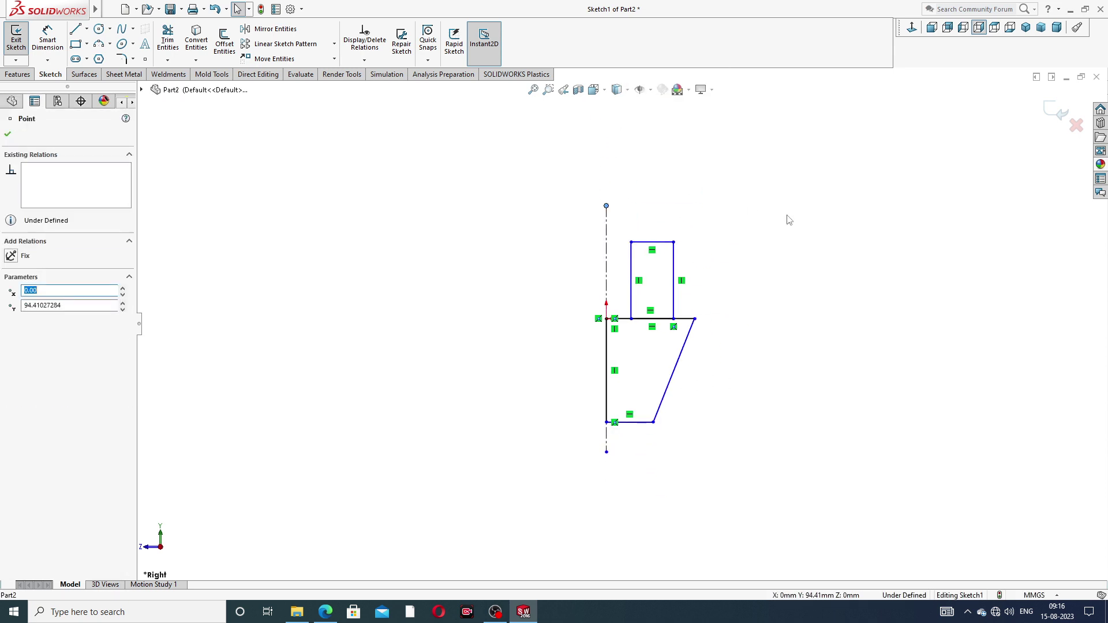
{"action": "scroll", "coordinate": [652, 365], "scroll_direction": "down", "scroll_amount": 2}
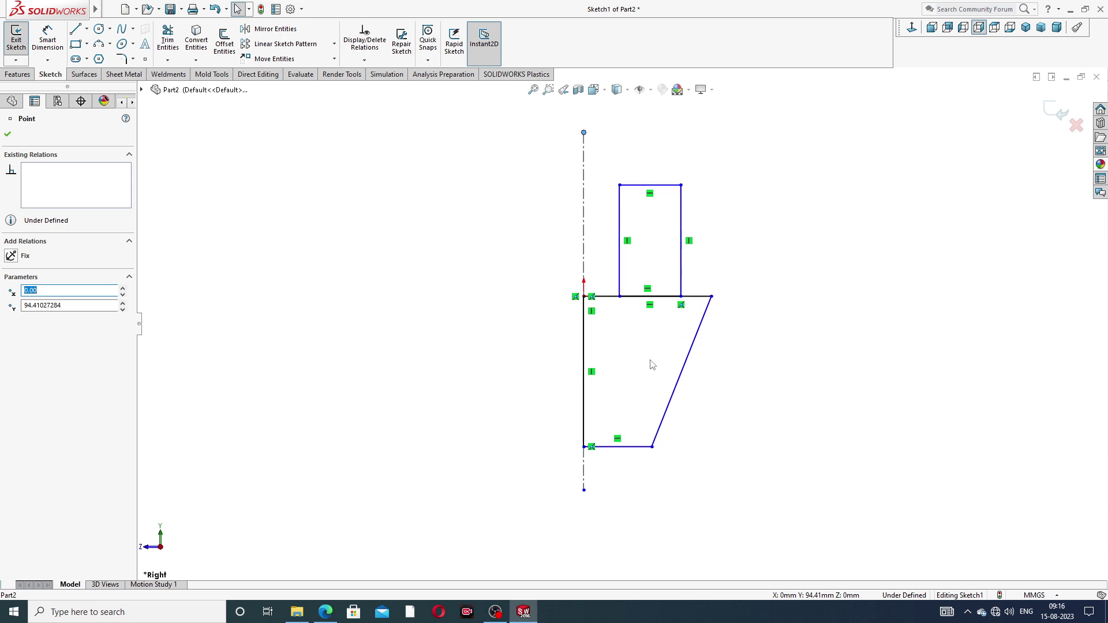
{"action": "left_click", "coordinate": [7, 135]}
Dimension the rectangle's outer vertical edge to a height of 19 mm.
{"action": "left_click", "coordinate": [47, 41]}
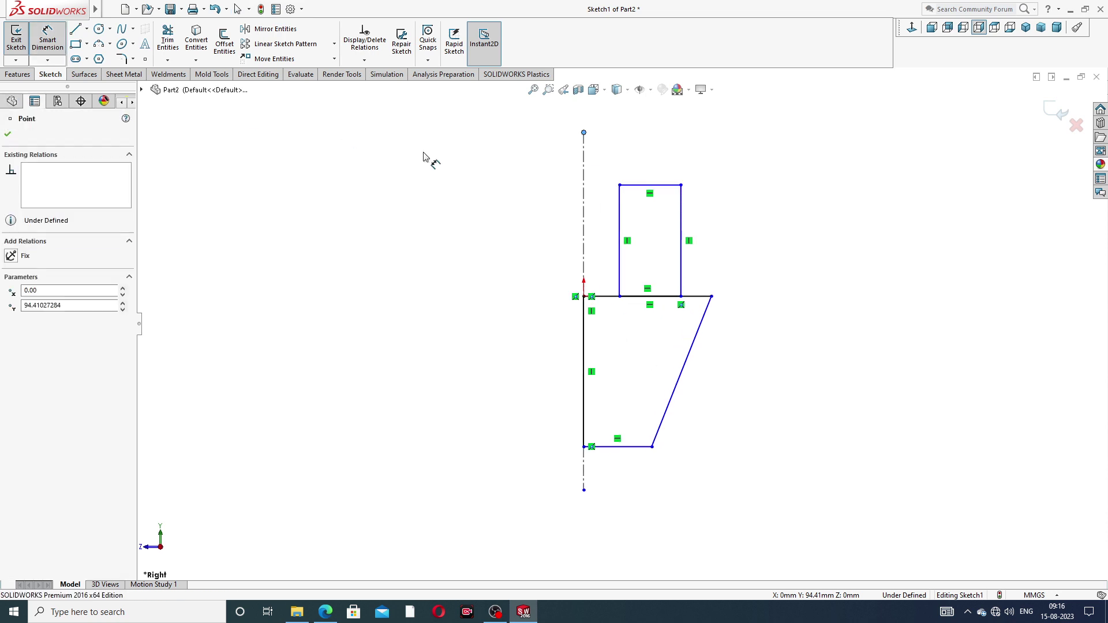
{"action": "left_click", "coordinate": [688, 222]}
{"action": "key", "text": "Escape"}
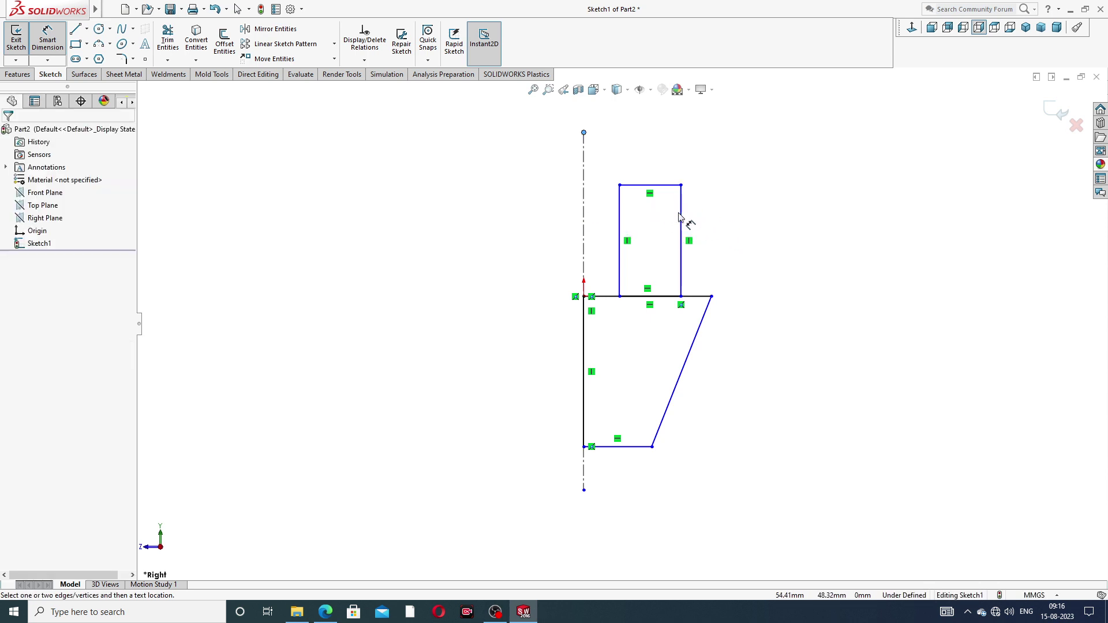
{"action": "left_click", "coordinate": [683, 213]}
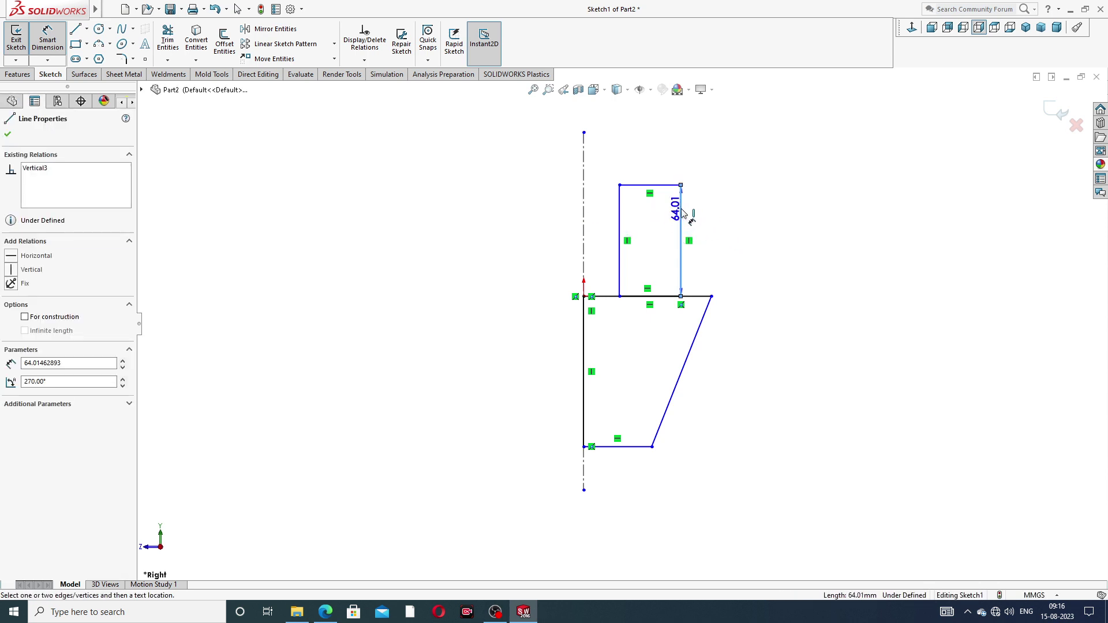
{"action": "left_click", "coordinate": [741, 237]}
{"action": "type", "text": "19"}
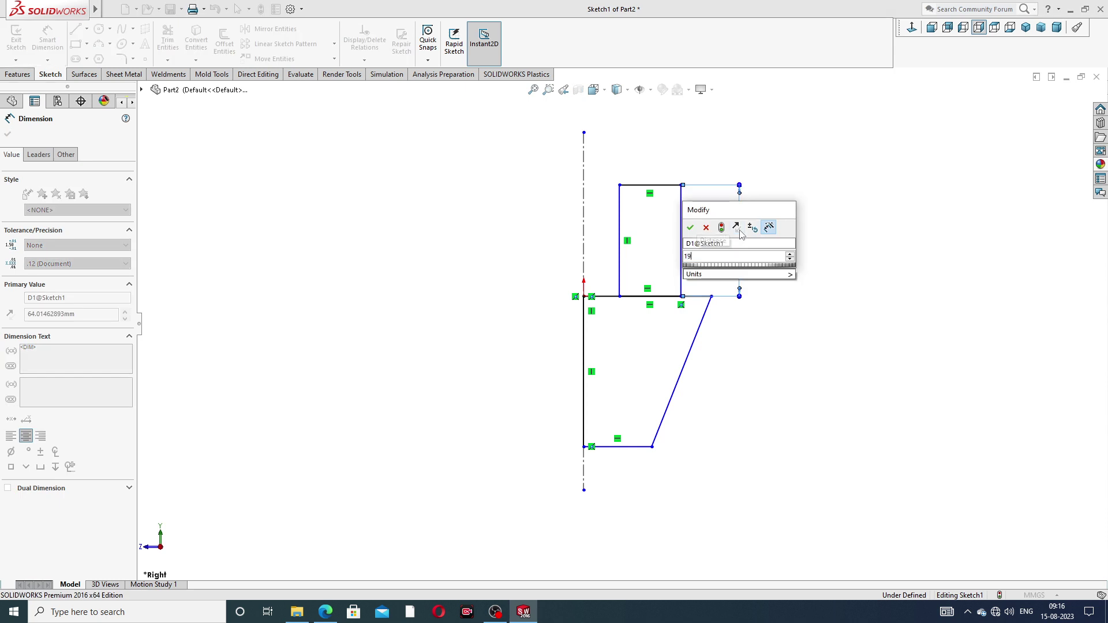
{"action": "key", "text": "Return"}
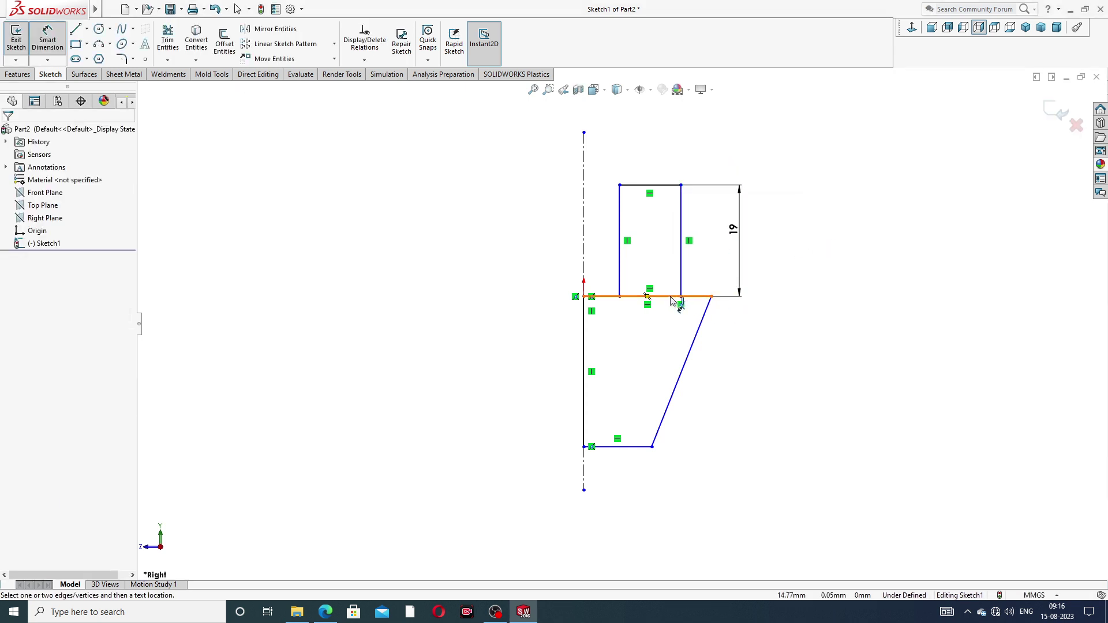
Dimension the distance between the tapered profile's top and bottom edges as 22 mm.
{"action": "left_click", "coordinate": [679, 297]}
{"action": "left_click", "coordinate": [629, 447]}
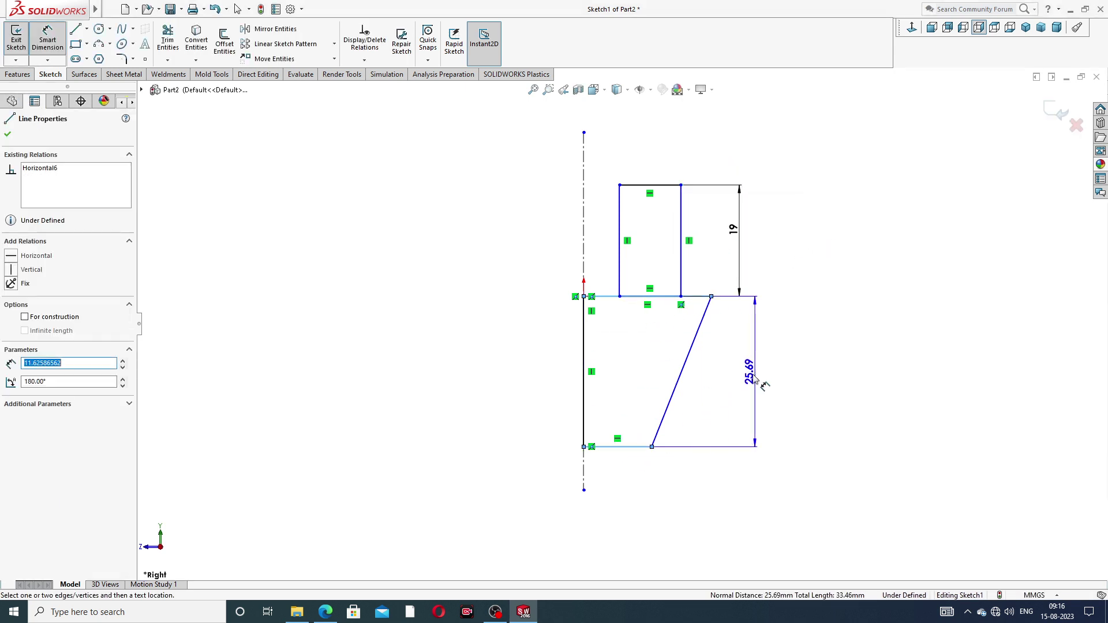
{"action": "left_click", "coordinate": [749, 381]}
{"action": "type", "text": "22"}
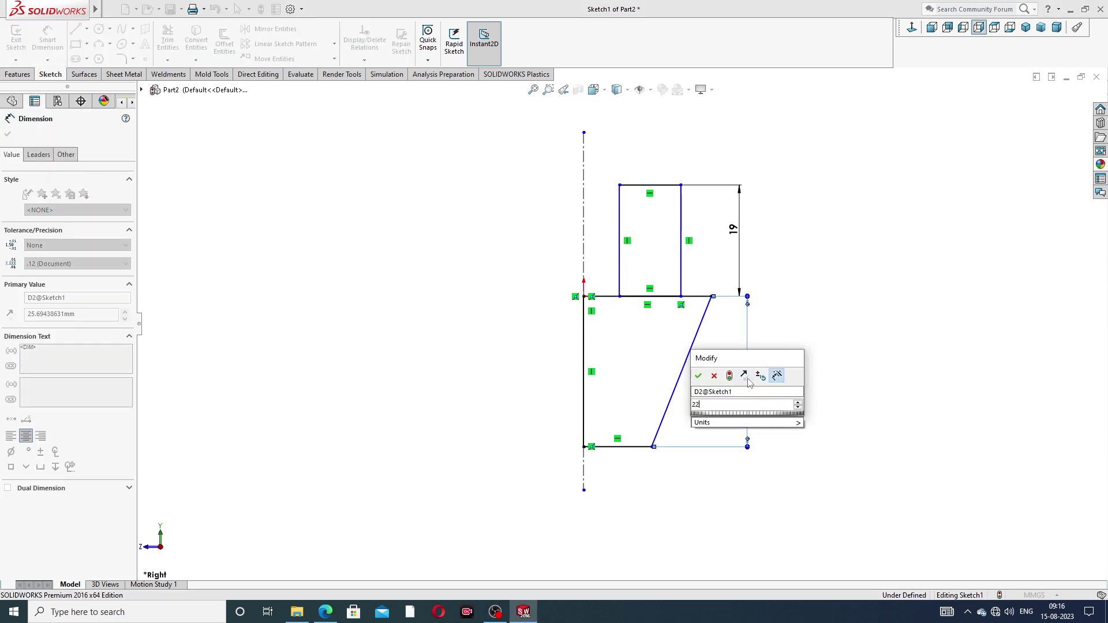
{"action": "key", "text": "Return"}
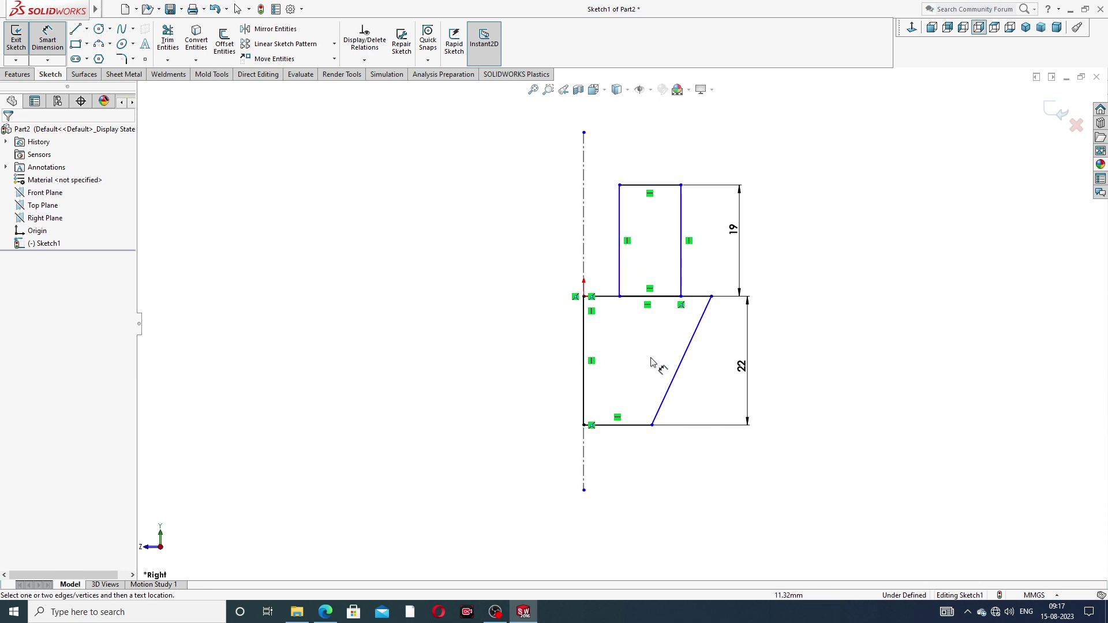
Dimension the tapered profile's bottom edge to 7 mm.
{"action": "left_click", "coordinate": [634, 426]}
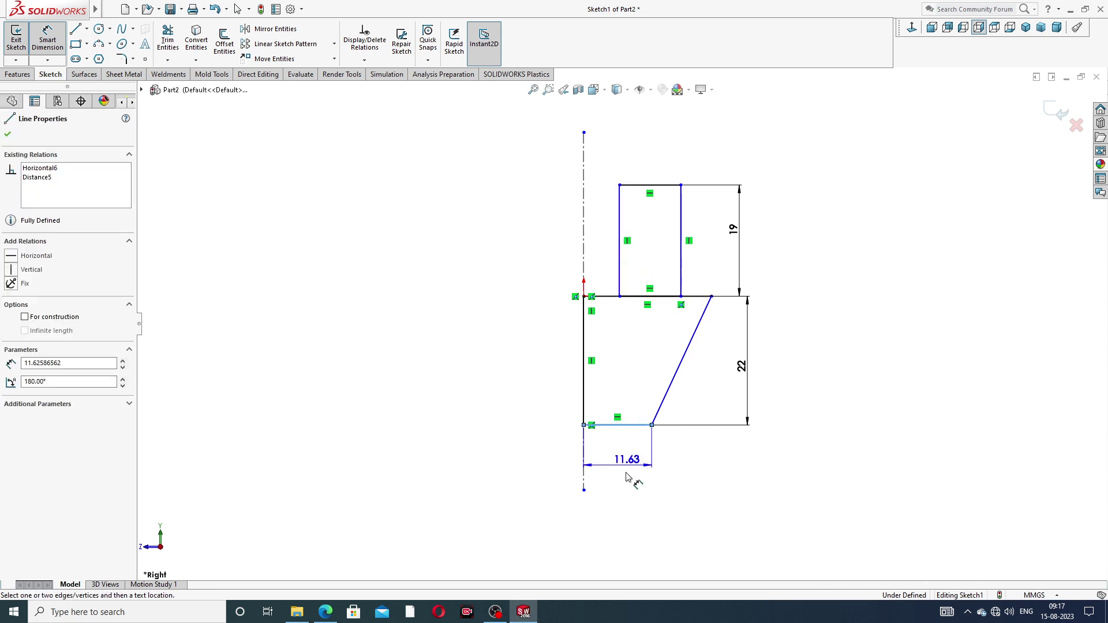
{"action": "left_click", "coordinate": [624, 485]}
{"action": "type", "text": "7"}
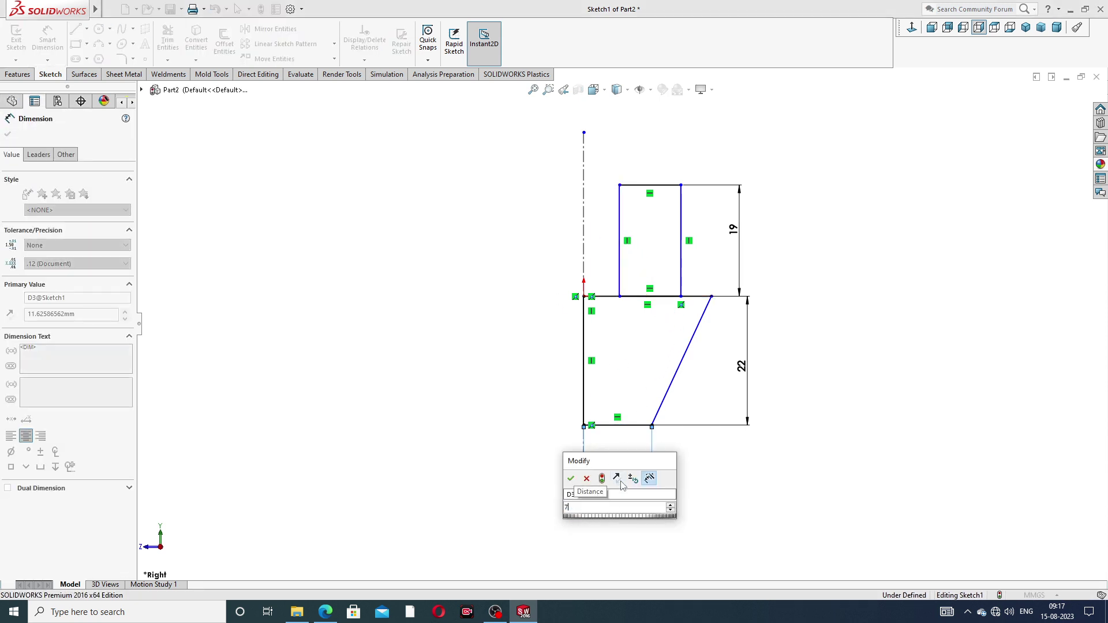
{"action": "key", "text": "Return"}
Dimension the tapered profile's top edge to 9 mm.
{"action": "left_click", "coordinate": [613, 301]}
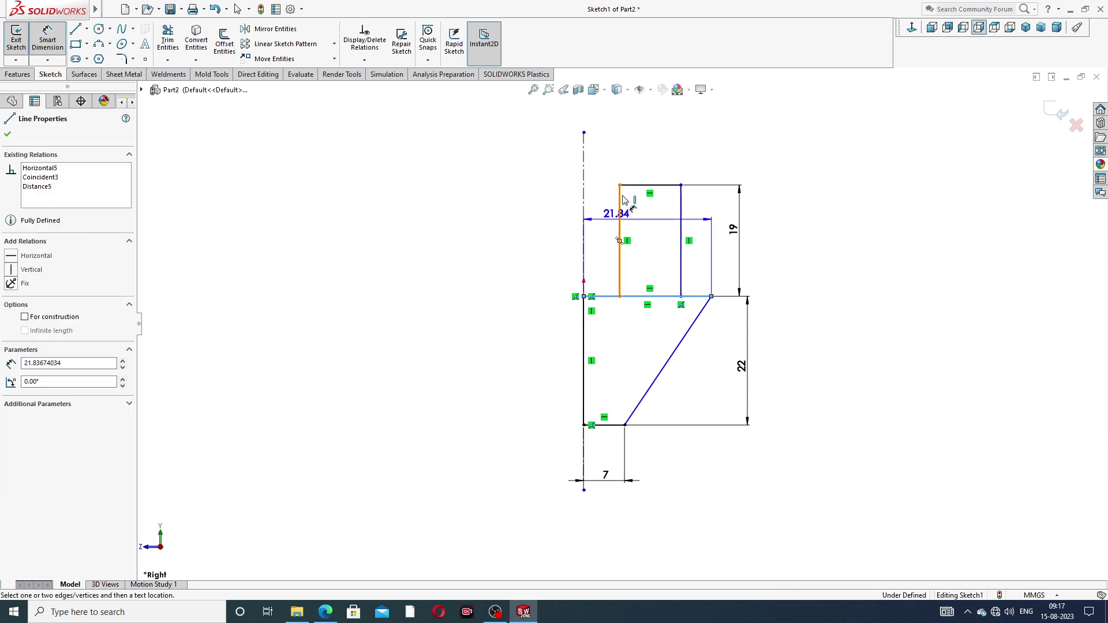
{"action": "left_click", "coordinate": [633, 134]}
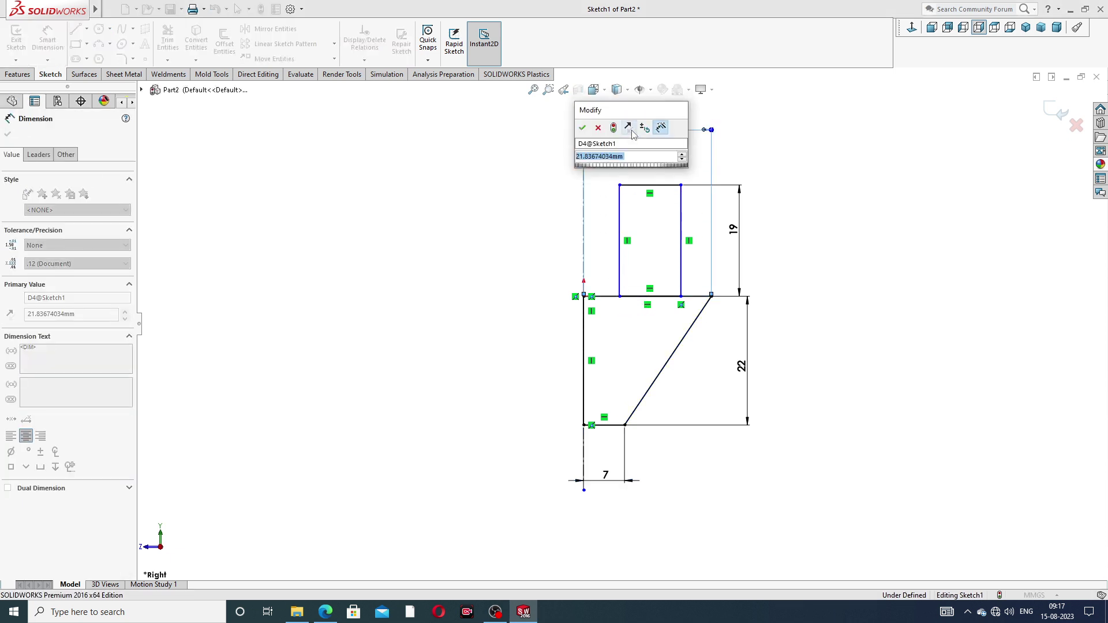
{"action": "type", "text": "9"}
{"action": "key", "text": "Return"}
{"action": "left_click", "coordinate": [713, 164]}
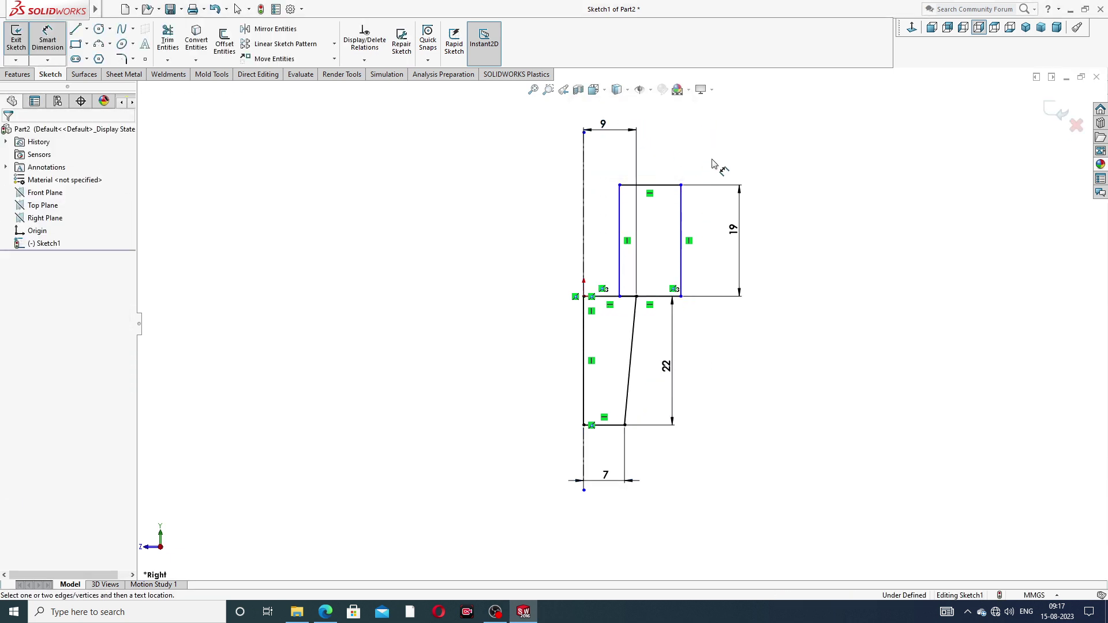
Check the wage valve drawing PDF in the browser and dimension the rectangle's outer edge 7 mm from the centerline in SOLIDWORKS.
{"action": "left_click", "coordinate": [321, 614]}
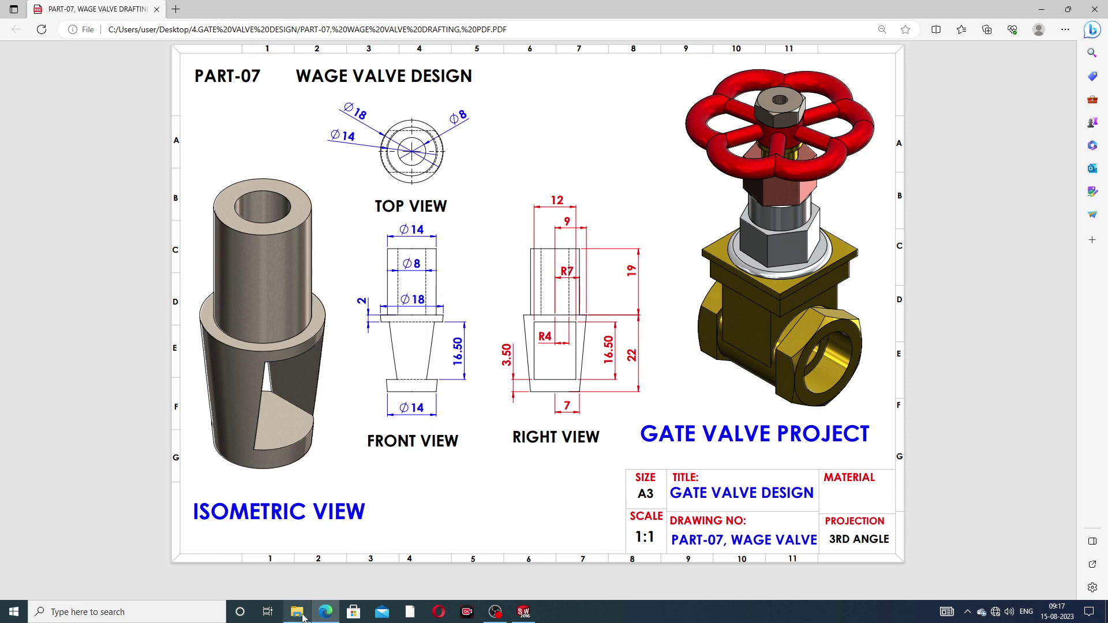
{"action": "key", "text": "alt+Tab"}
{"action": "left_click", "coordinate": [732, 234]}
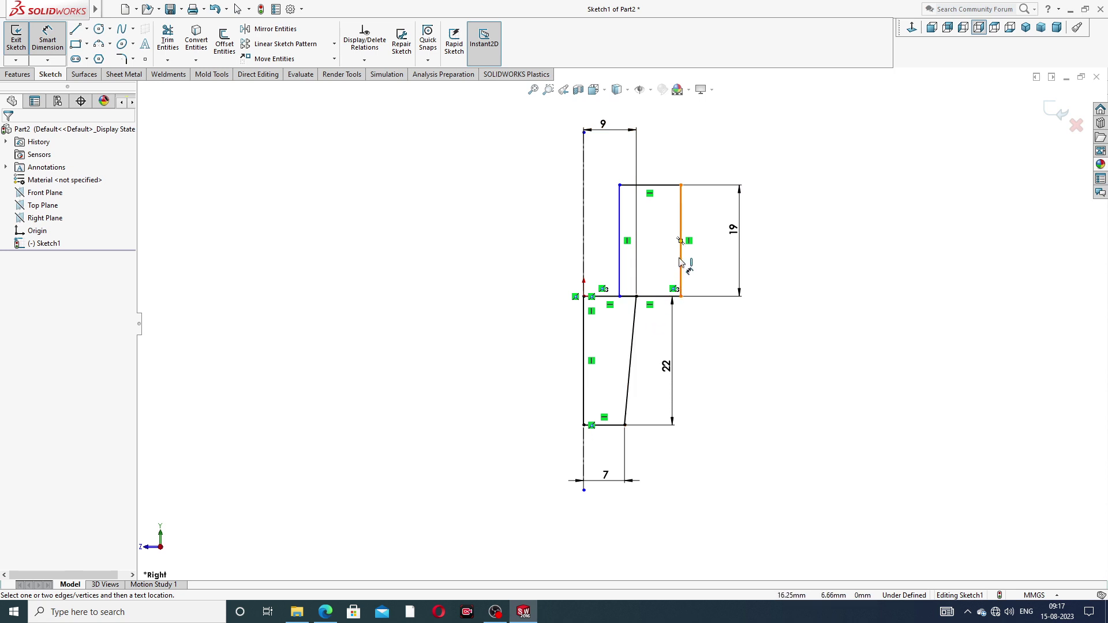
{"action": "left_click", "coordinate": [682, 262]}
{"action": "left_click", "coordinate": [583, 269]}
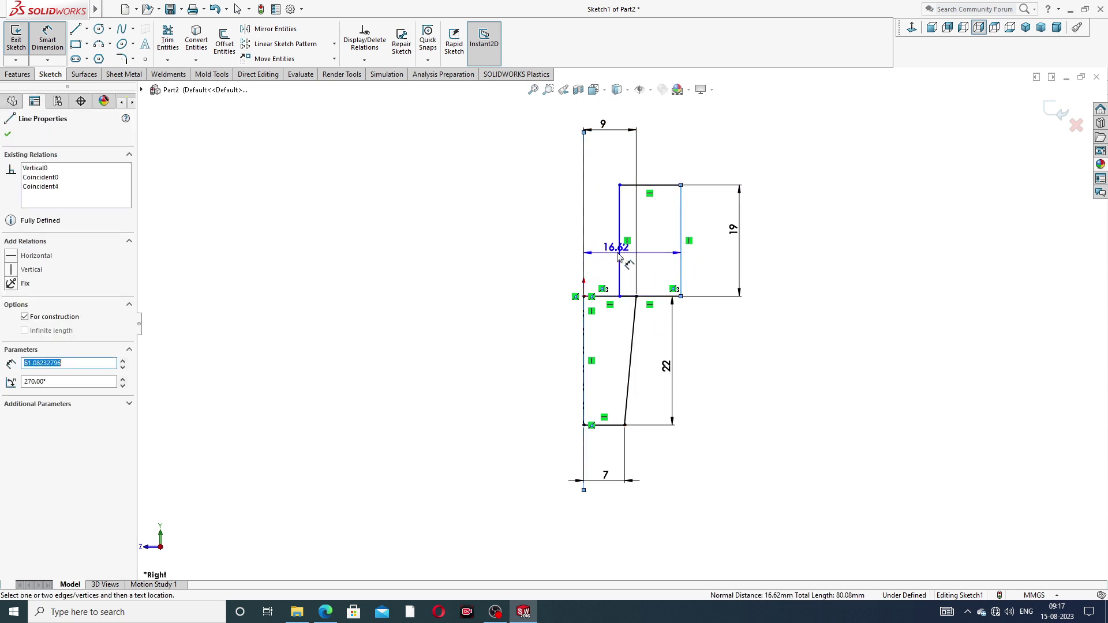
{"action": "left_click", "coordinate": [625, 175]}
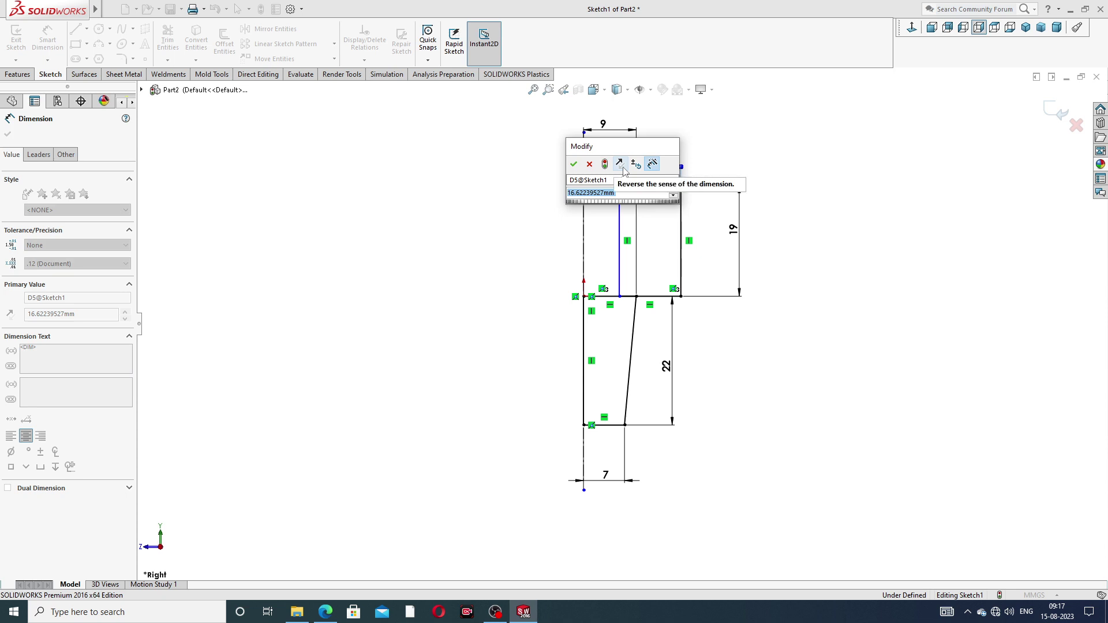
{"action": "type", "text": "7"}
{"action": "key", "text": "Return"}
Dimension the upper rectangle's inner edge 4 mm from the centerline.
{"action": "left_click", "coordinate": [620, 211]}
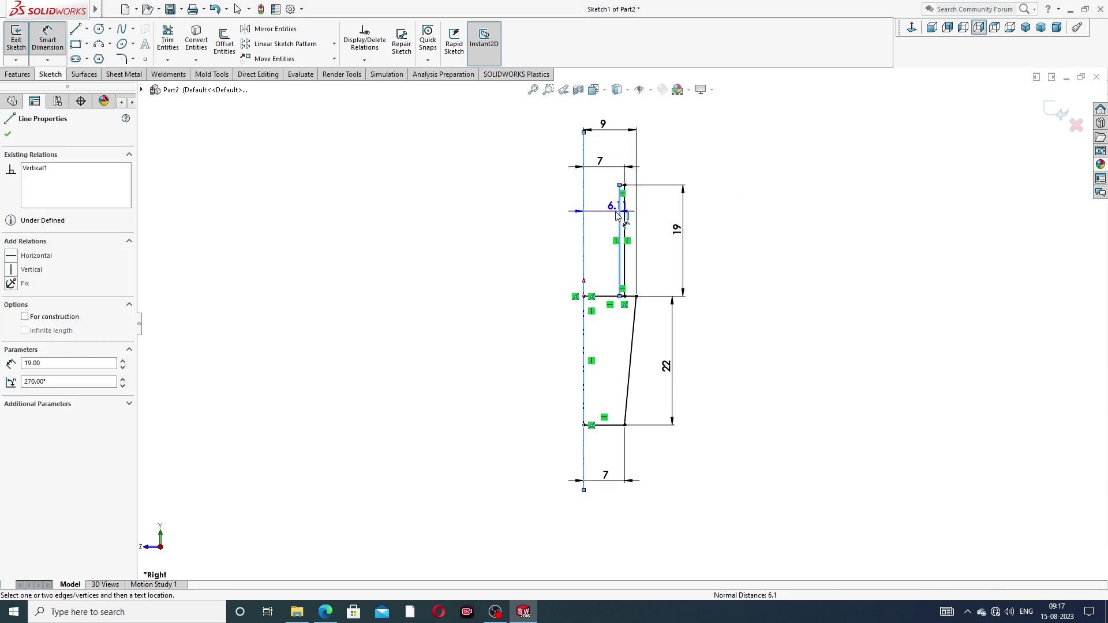
{"action": "left_click", "coordinate": [584, 214]}
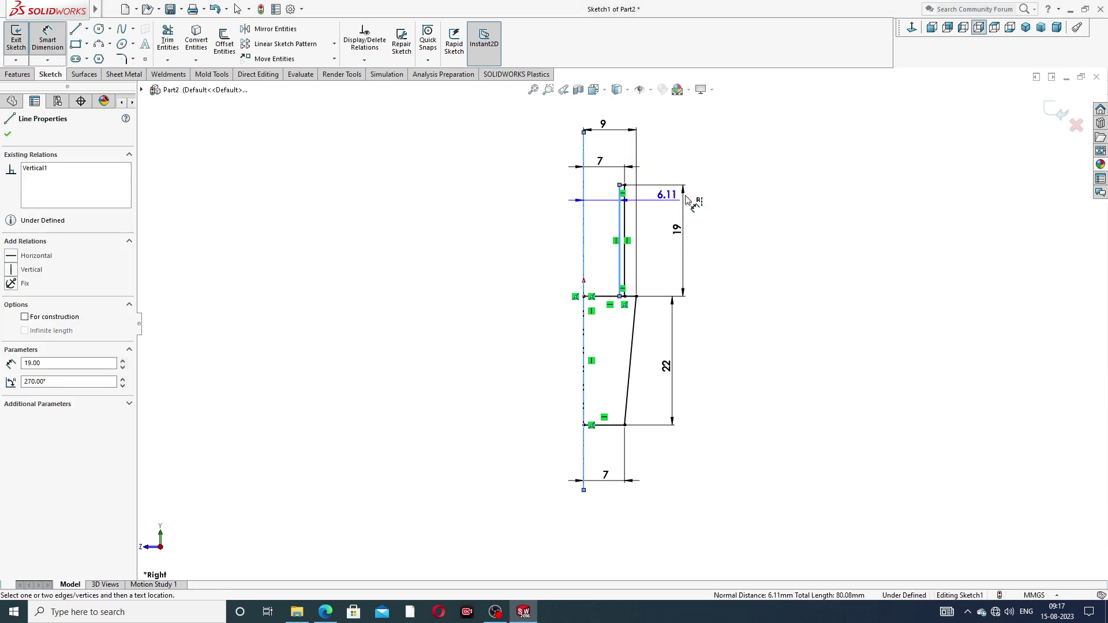
{"action": "left_click", "coordinate": [597, 194]}
{"action": "key", "text": "Return"}
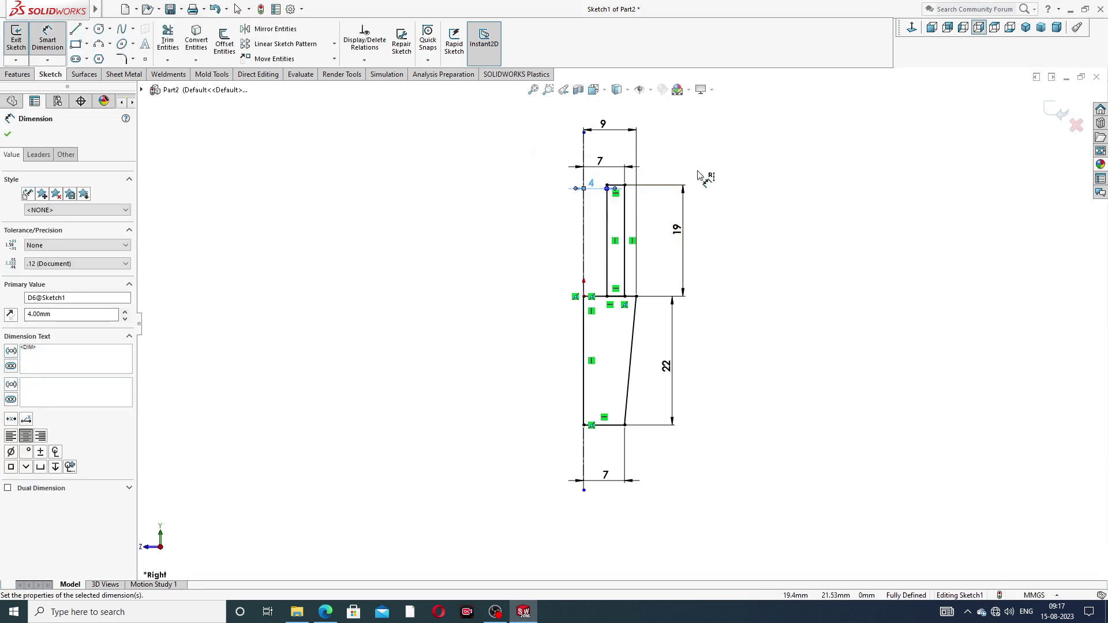
{"action": "left_click", "coordinate": [693, 171]}
Rearrange the 9, 7 and 4 mm dimensions around the upper rectangle so that they sit clearly spaced near the profile.
{"action": "scroll", "coordinate": [641, 138], "scroll_direction": "up", "scroll_amount": 3}
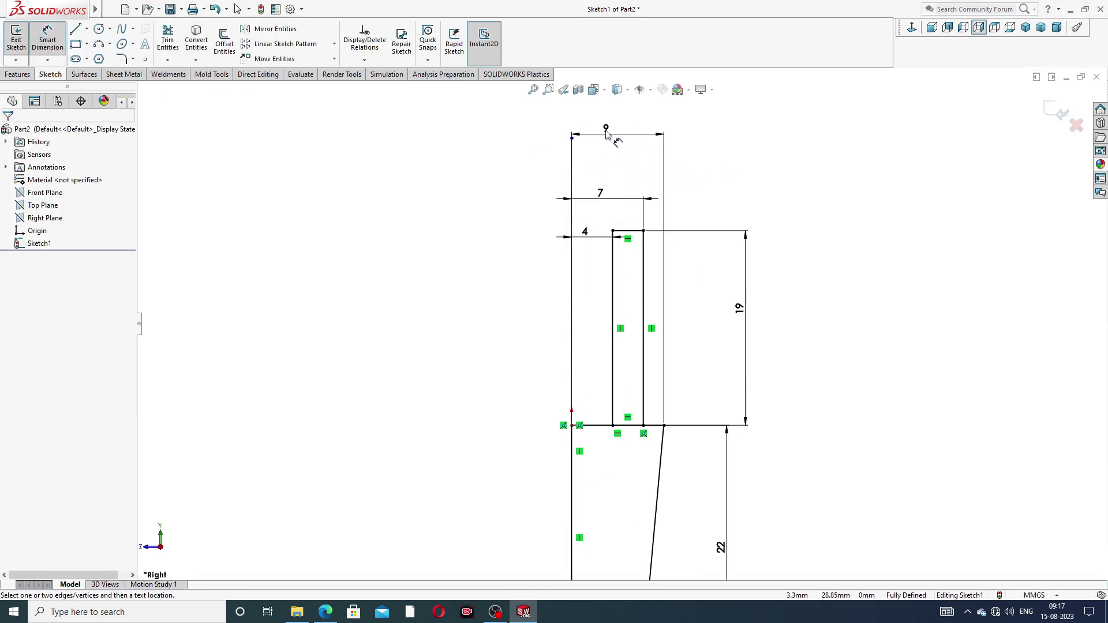
{"action": "mouse_move", "coordinate": [661, 136]}
{"action": "left_mouse_down"}
{"action": "mouse_move", "coordinate": [610, 141]}
{"action": "mouse_move", "coordinate": [623, 163]}
{"action": "mouse_move", "coordinate": [600, 287]}
{"action": "left_mouse_up"}
{"action": "left_click", "coordinate": [663, 143]}
{"action": "left_click", "coordinate": [711, 178]}
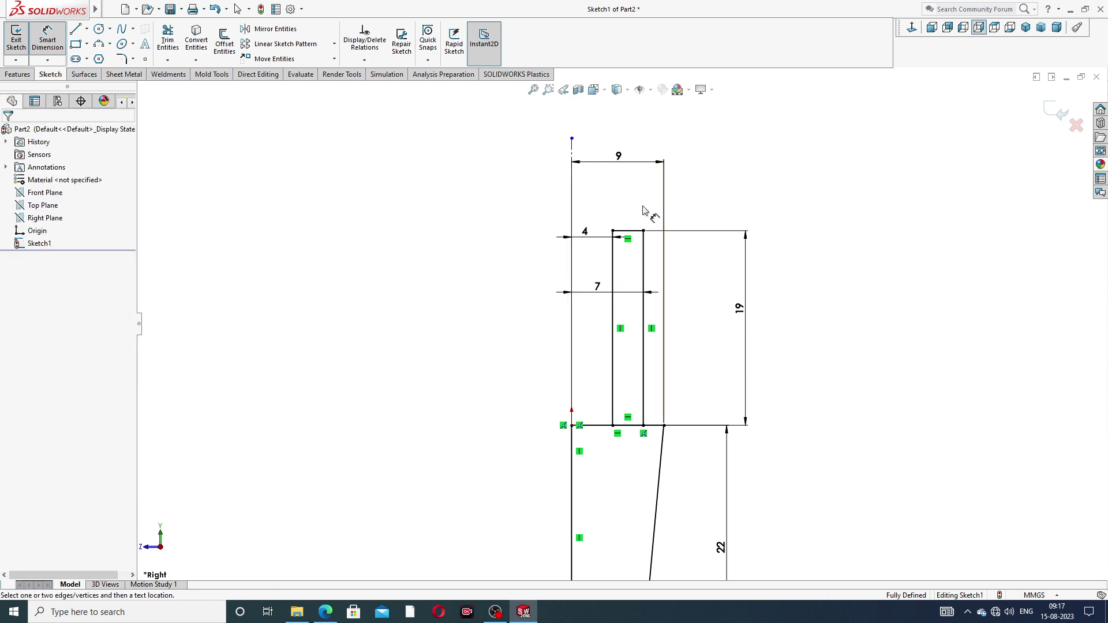
{"action": "left_click", "coordinate": [586, 249]}
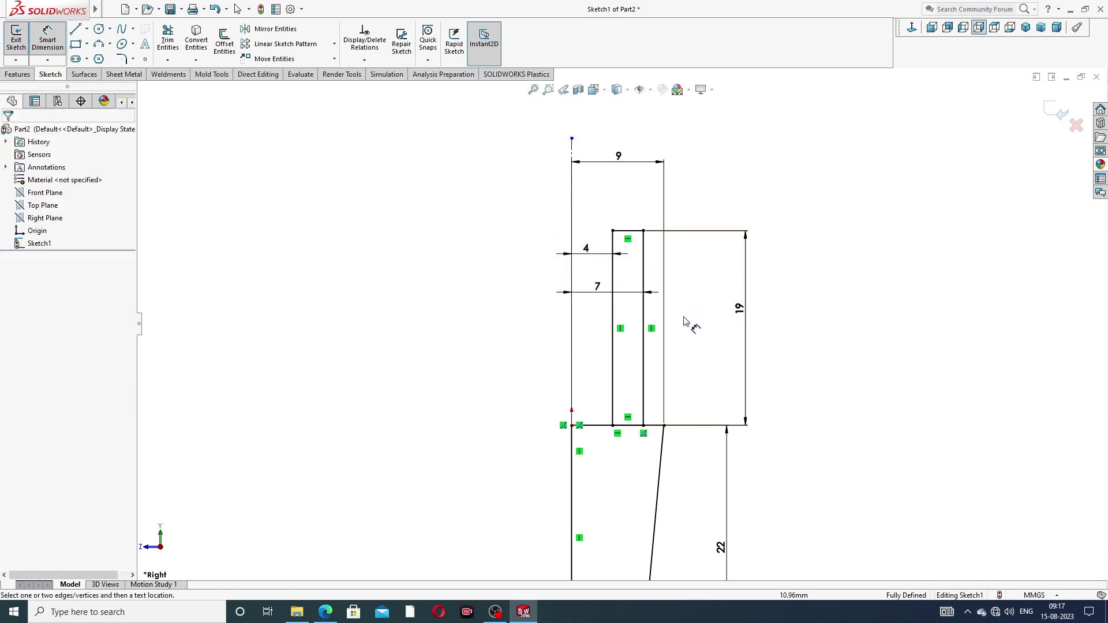
{"action": "left_click_drag", "start_coordinate": [601, 289], "coordinate": [601, 317]}
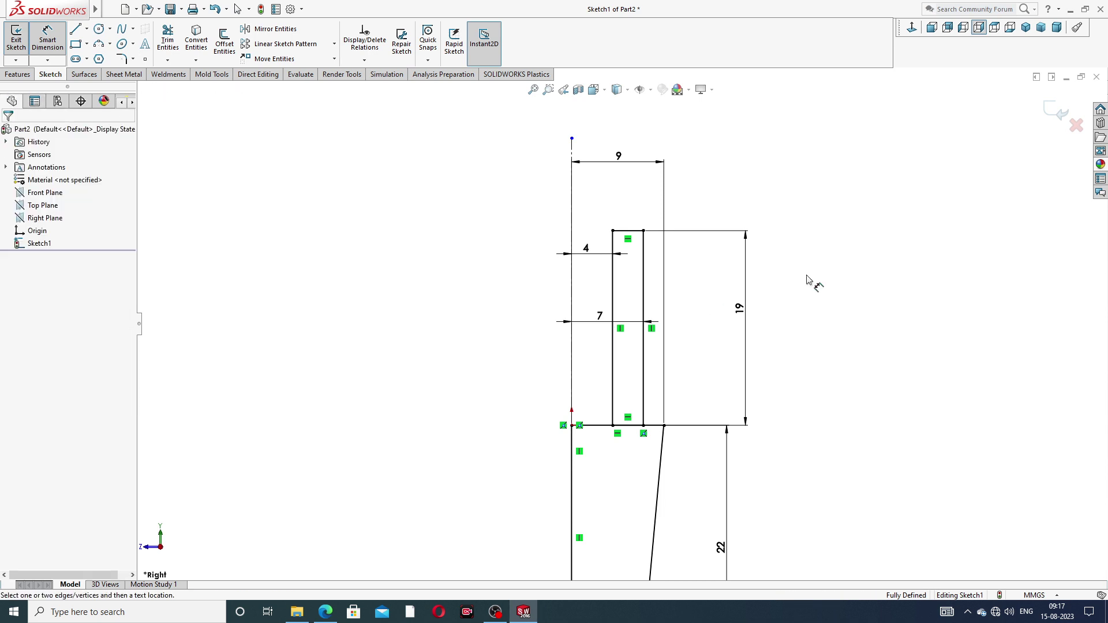
Move the 7 mm dimension below the tapered profile closer to its bottom edge.
{"action": "scroll", "coordinate": [810, 276], "scroll_direction": "up", "scroll_amount": 3}
{"action": "scroll", "coordinate": [635, 457], "scroll_direction": "up", "scroll_amount": 2}
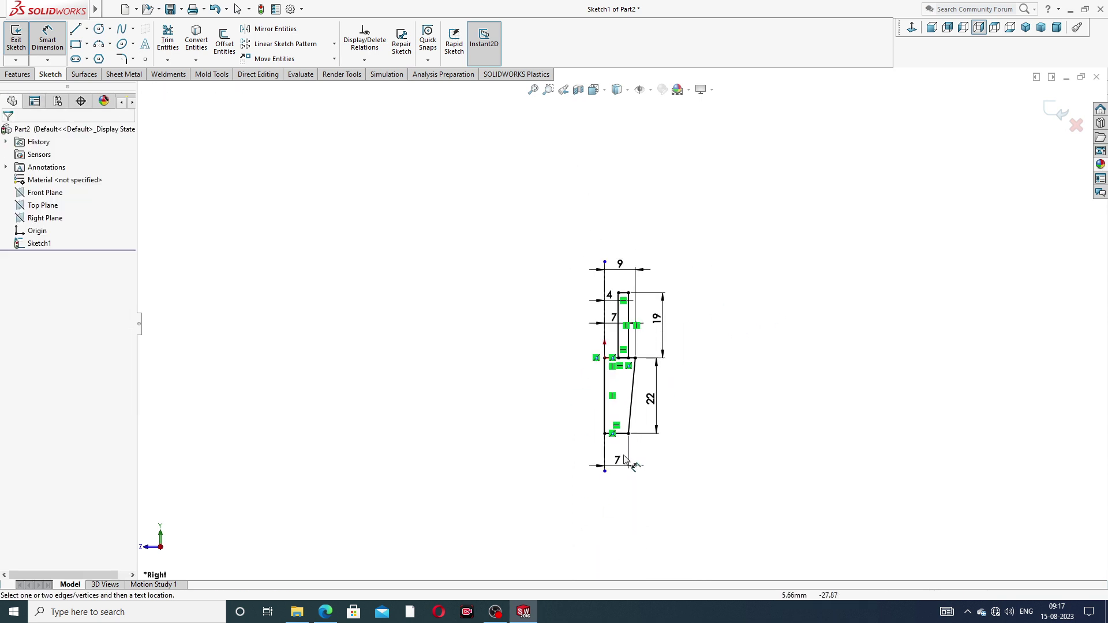
{"action": "scroll", "coordinate": [629, 428], "scroll_direction": "down", "scroll_amount": 5}
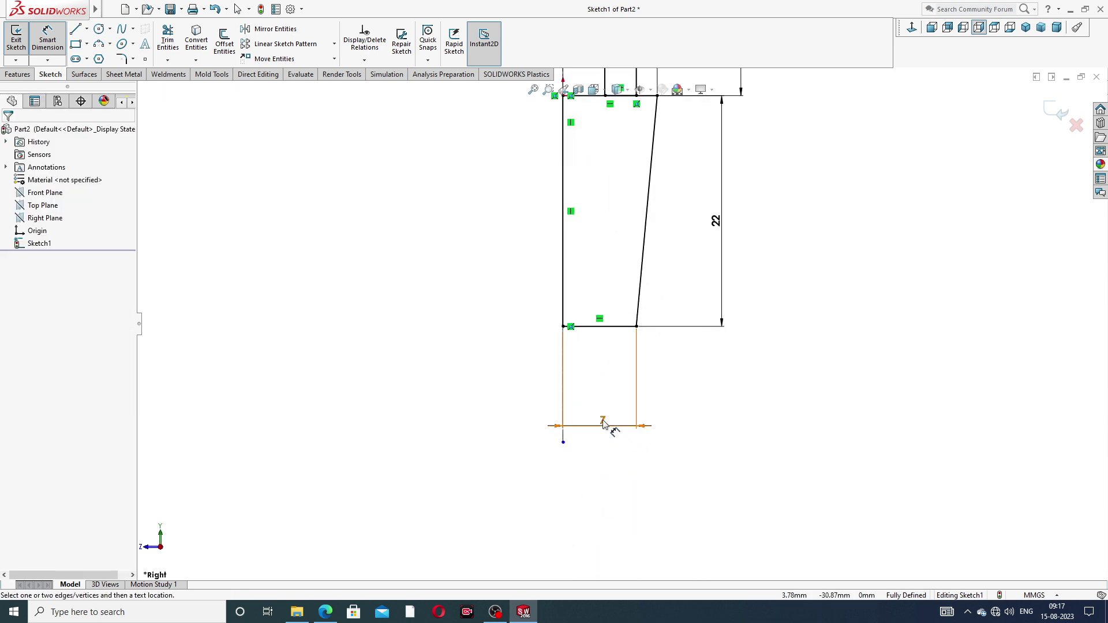
{"action": "left_click_drag", "start_coordinate": [609, 426], "coordinate": [604, 357]}
{"action": "scroll", "coordinate": [767, 220], "scroll_direction": "up", "scroll_amount": 5}
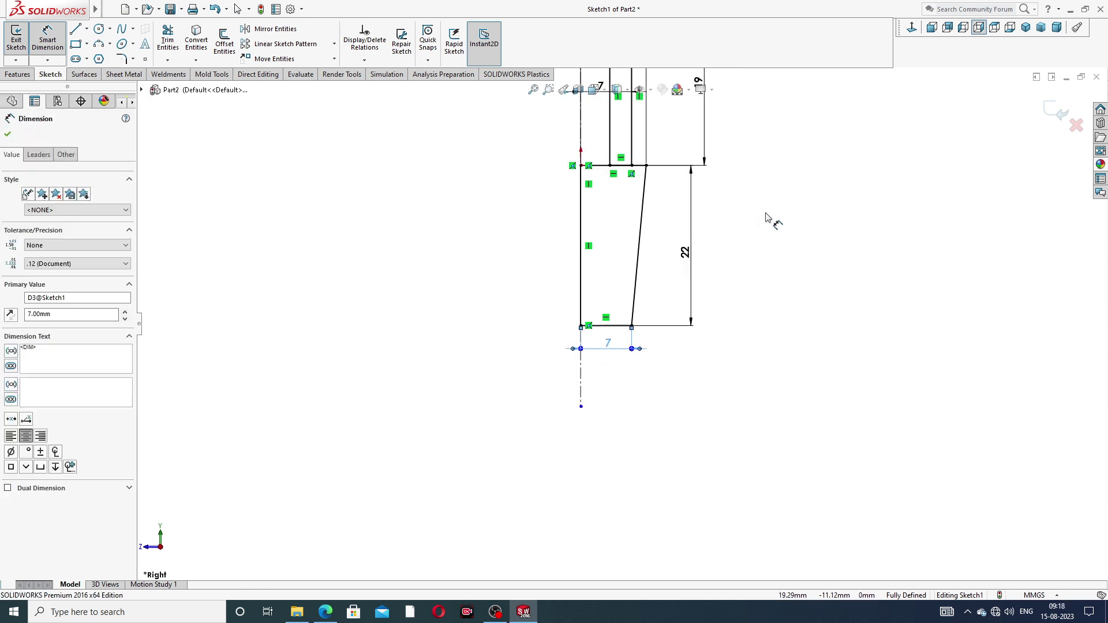
{"action": "left_click", "coordinate": [725, 206]}
Move the 9 mm dimension down closer to the upper rectangle's top edge.
{"action": "scroll", "coordinate": [624, 202], "scroll_direction": "down", "scroll_amount": 4}
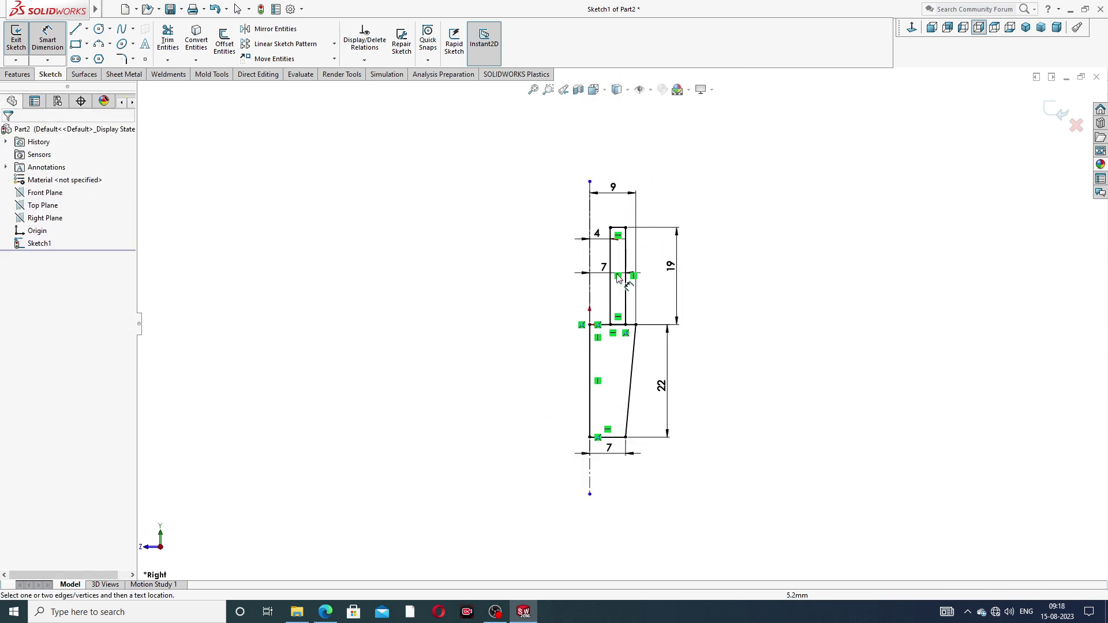
{"action": "scroll", "coordinate": [617, 334], "scroll_direction": "down", "scroll_amount": 2}
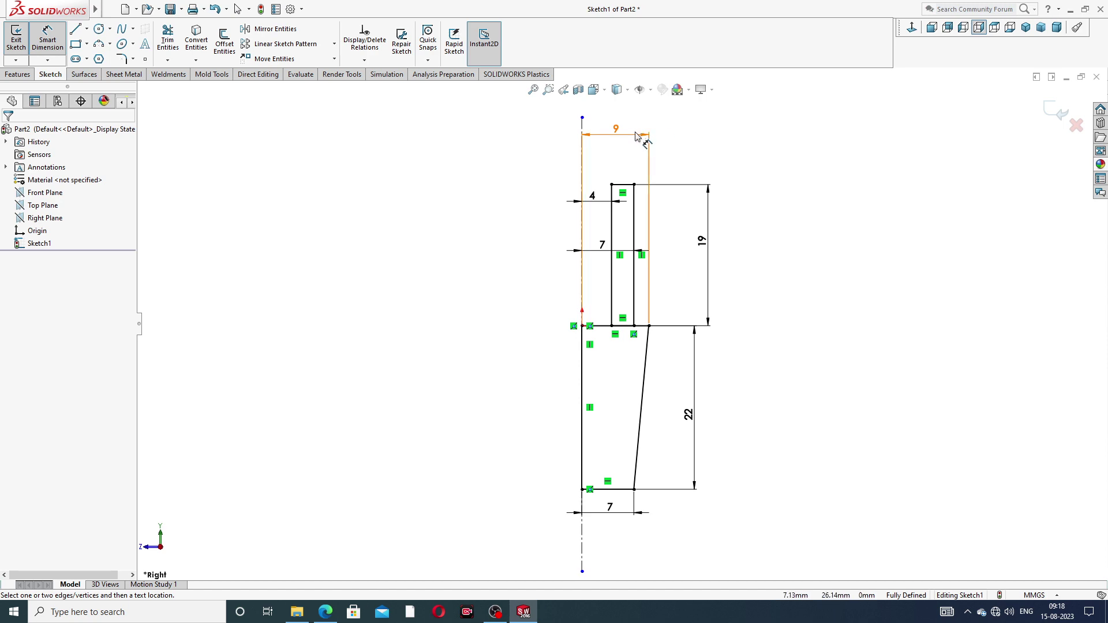
{"action": "left_click_drag", "start_coordinate": [643, 132], "coordinate": [639, 153]}
{"action": "left_click", "coordinate": [639, 153]}
{"action": "left_click", "coordinate": [761, 156]}
{"action": "scroll", "coordinate": [759, 158], "scroll_direction": "up", "scroll_amount": 3}
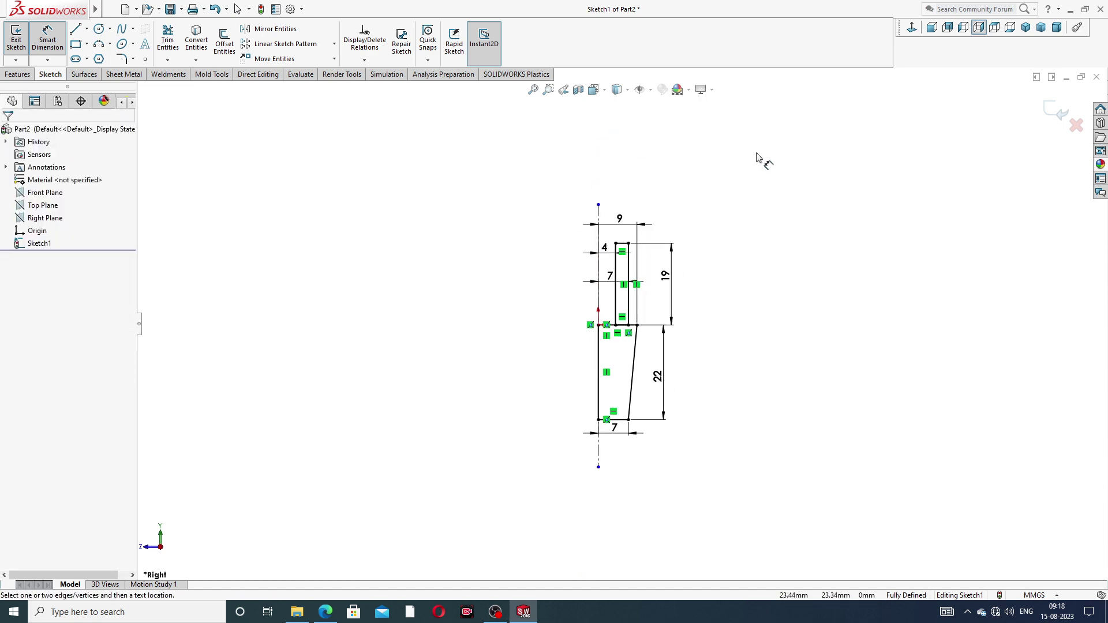
Check the wage valve PDF in the browser, and in SOLIDWORKS revolve the rectangle and tapered regions 360 degrees about the centerline.
{"action": "left_click", "coordinate": [330, 612]}
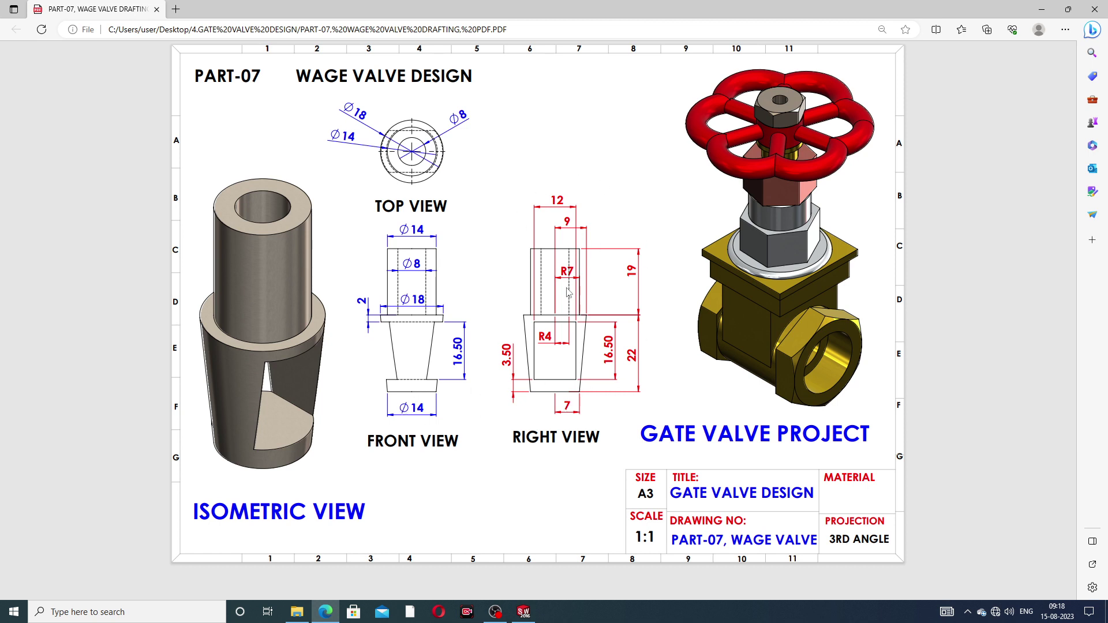
{"action": "left_click", "coordinate": [524, 612]}
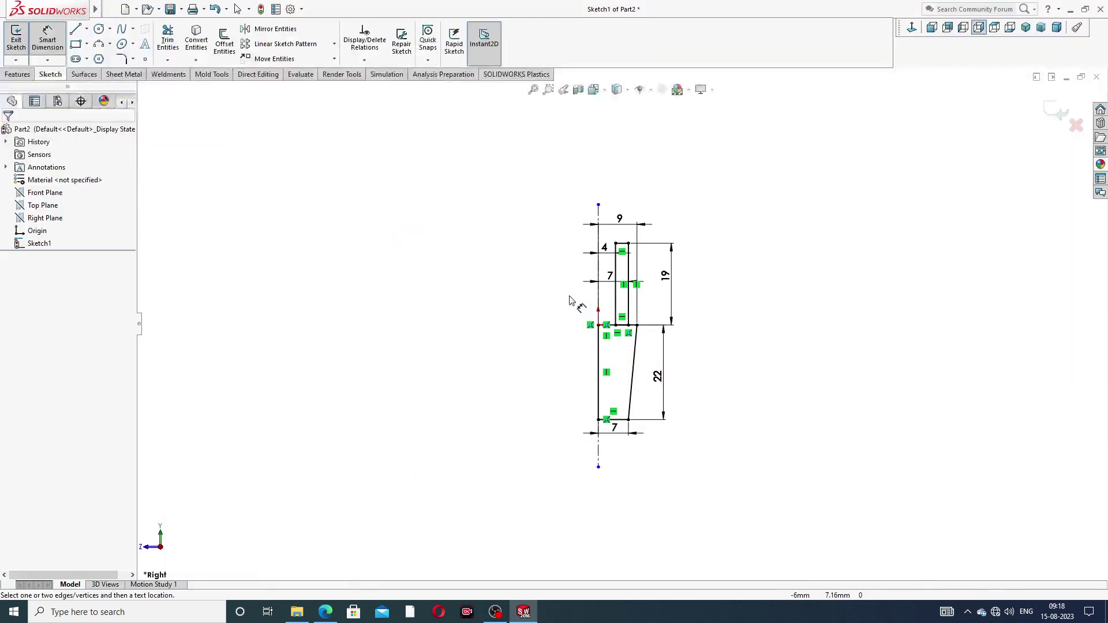
{"action": "scroll", "coordinate": [640, 312], "scroll_direction": "down", "scroll_amount": 2}
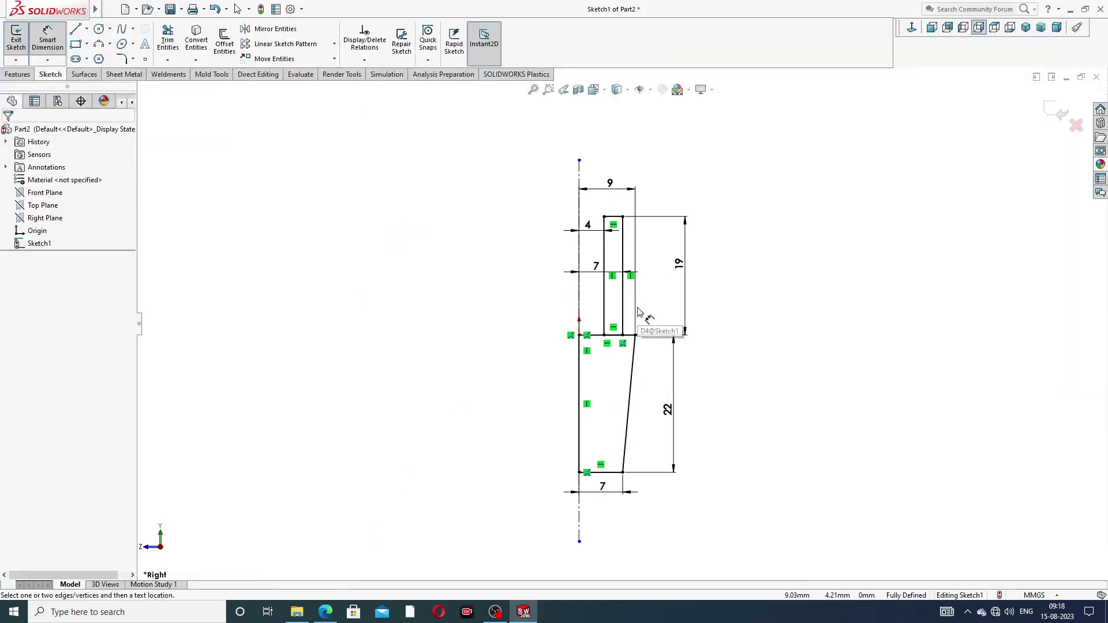
{"action": "right_click", "coordinate": [345, 193]}
{"action": "left_click", "coordinate": [366, 172]}
{"action": "left_click", "coordinate": [18, 74]}
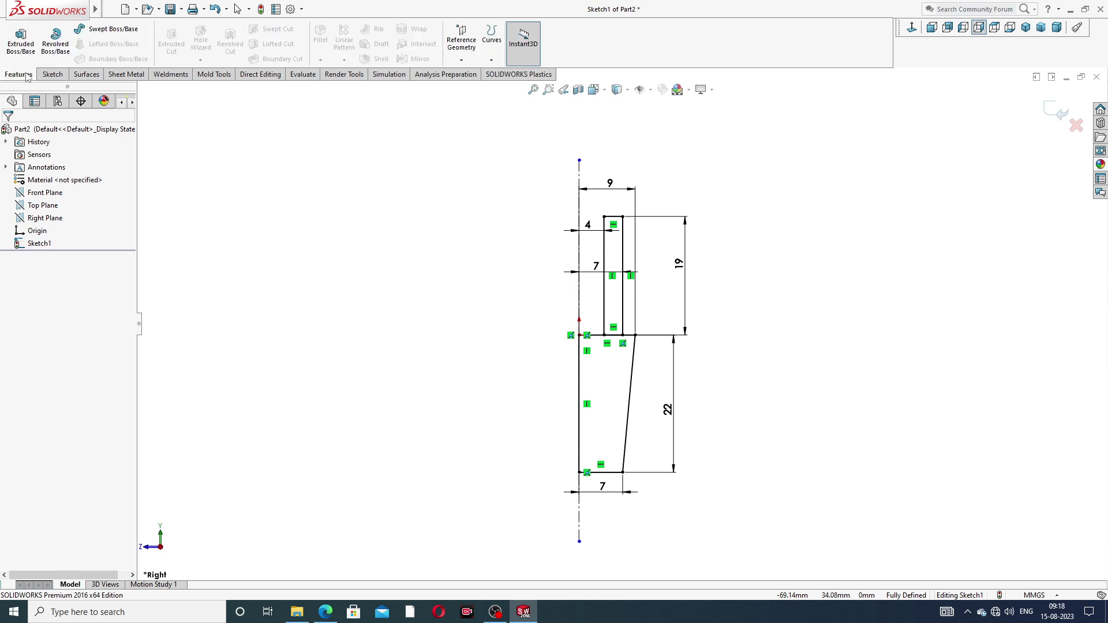
{"action": "left_click", "coordinate": [60, 51]}
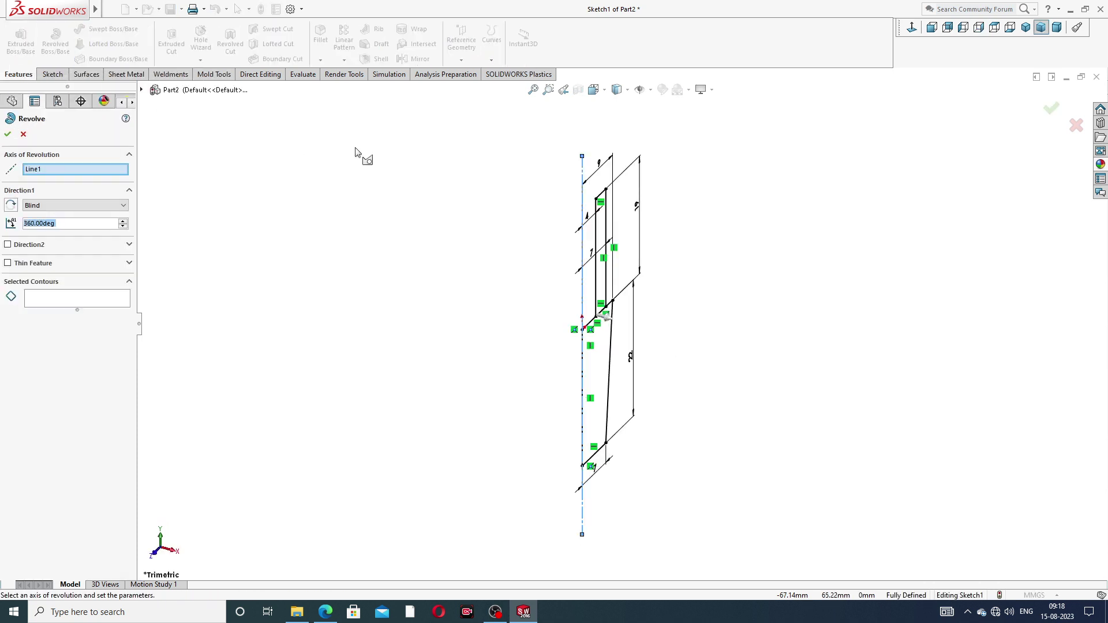
{"action": "left_click", "coordinate": [600, 226]}
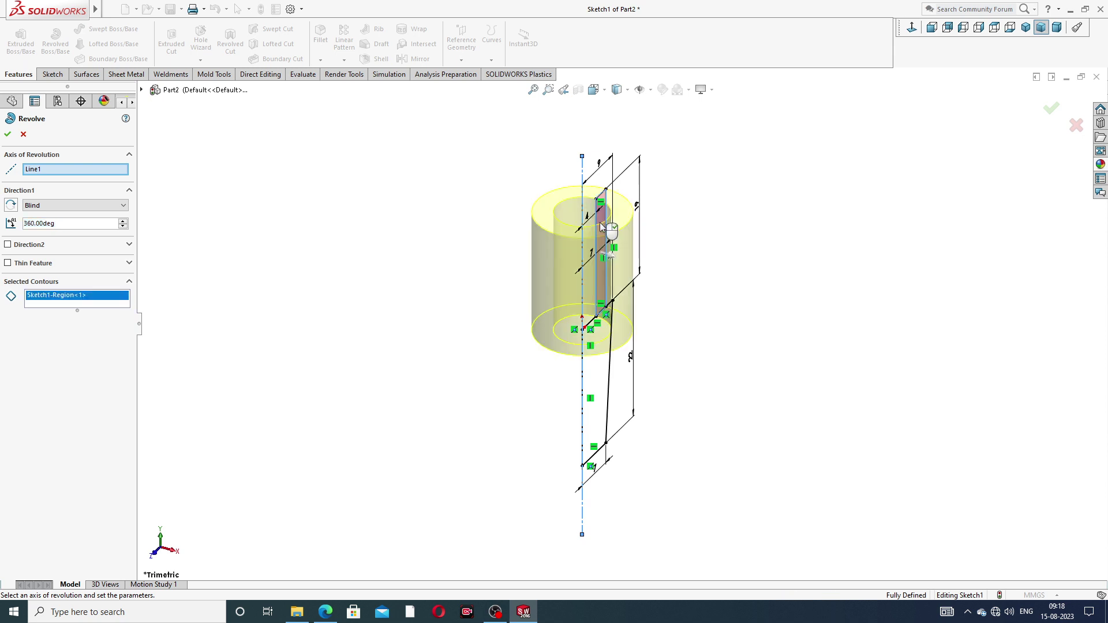
{"action": "left_click", "coordinate": [601, 368]}
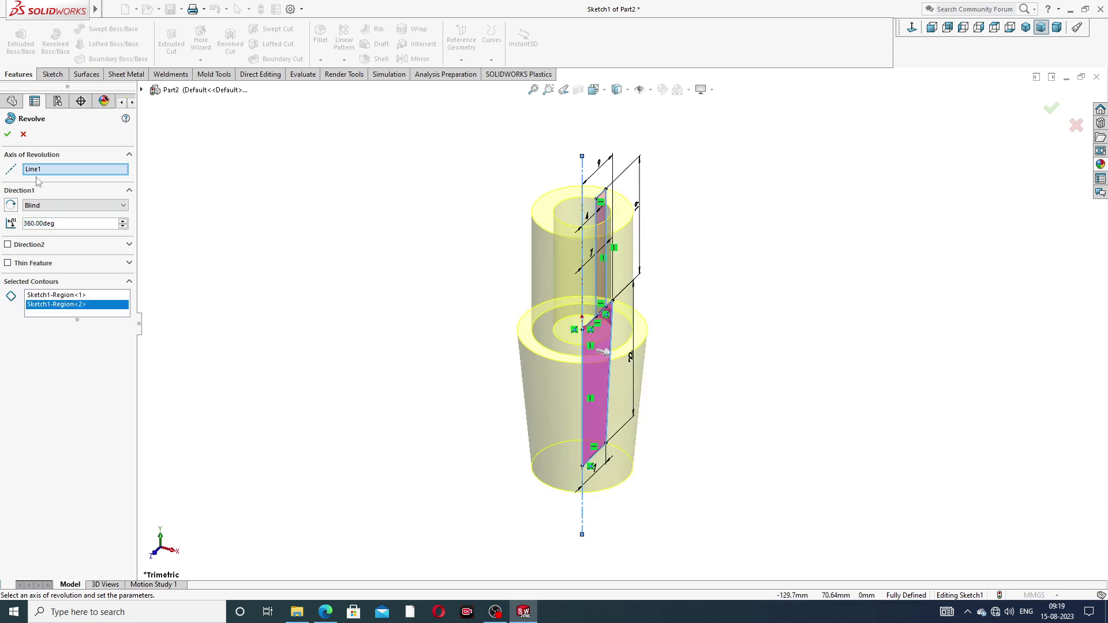
{"action": "left_click", "coordinate": [8, 134]}
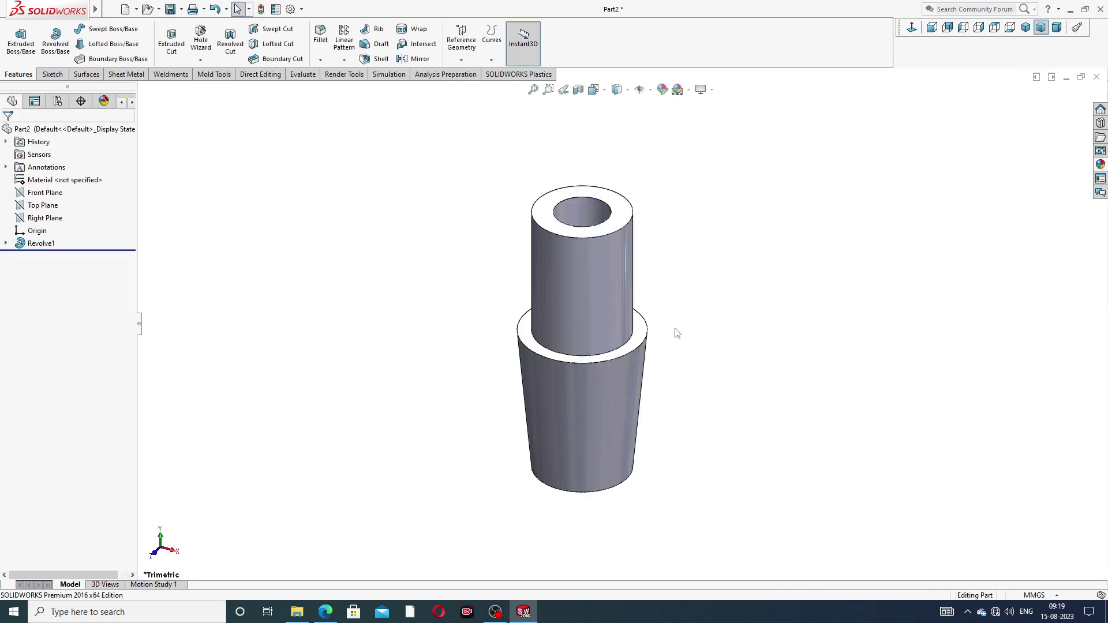
Start a sketch on the Right Plane and view it face-on.
{"action": "middle_click_drag", "start_coordinate": [673, 329], "coordinate": [702, 247]}
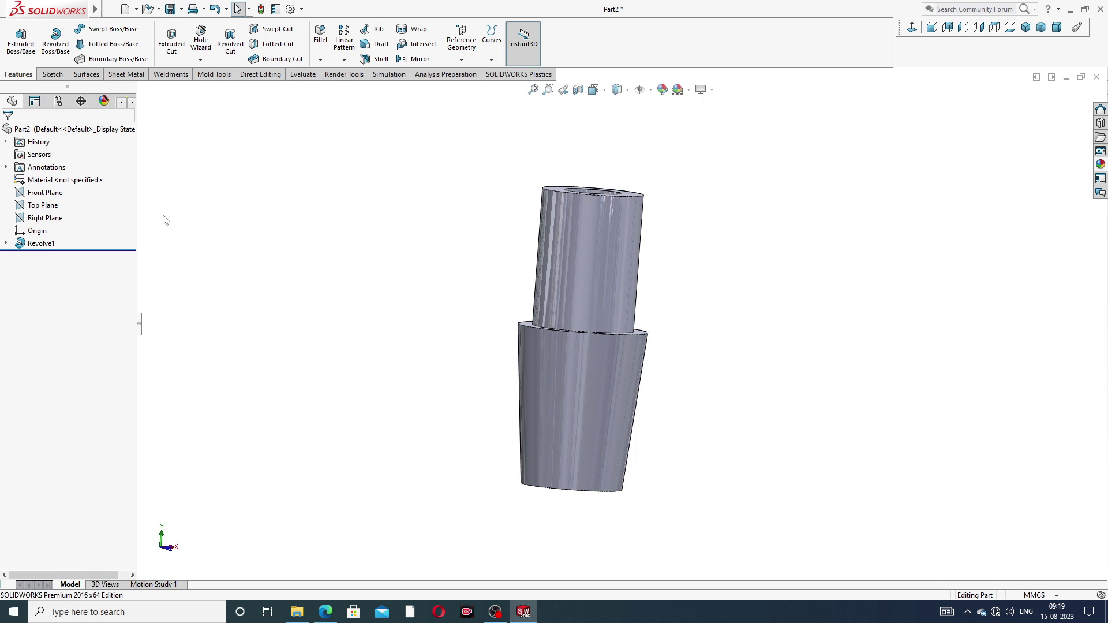
{"action": "left_click", "coordinate": [55, 220]}
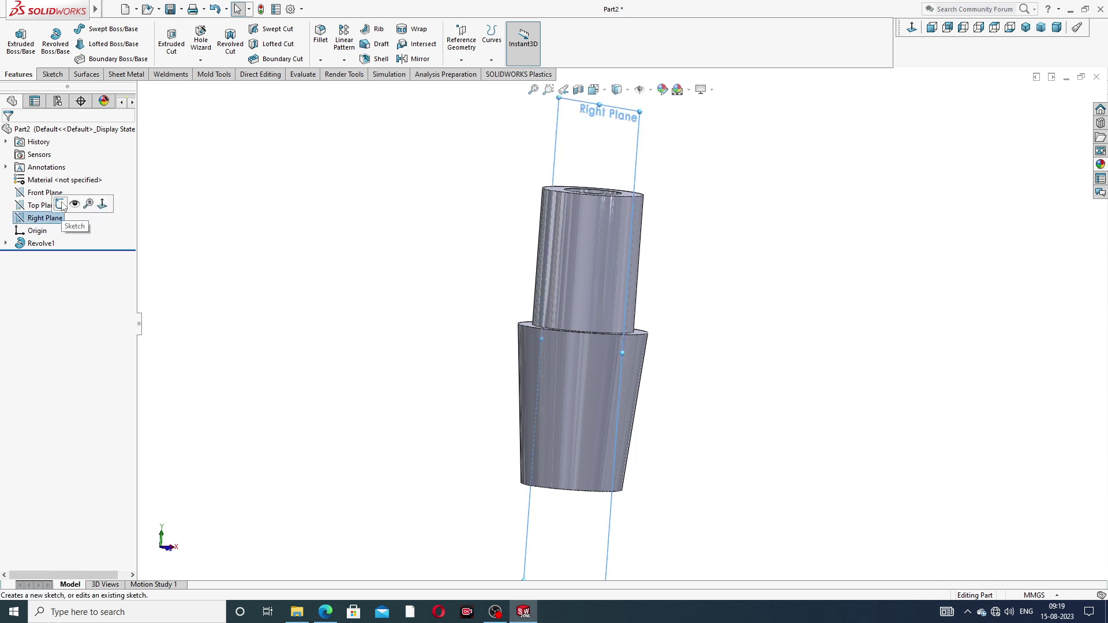
{"action": "left_click", "coordinate": [67, 227]}
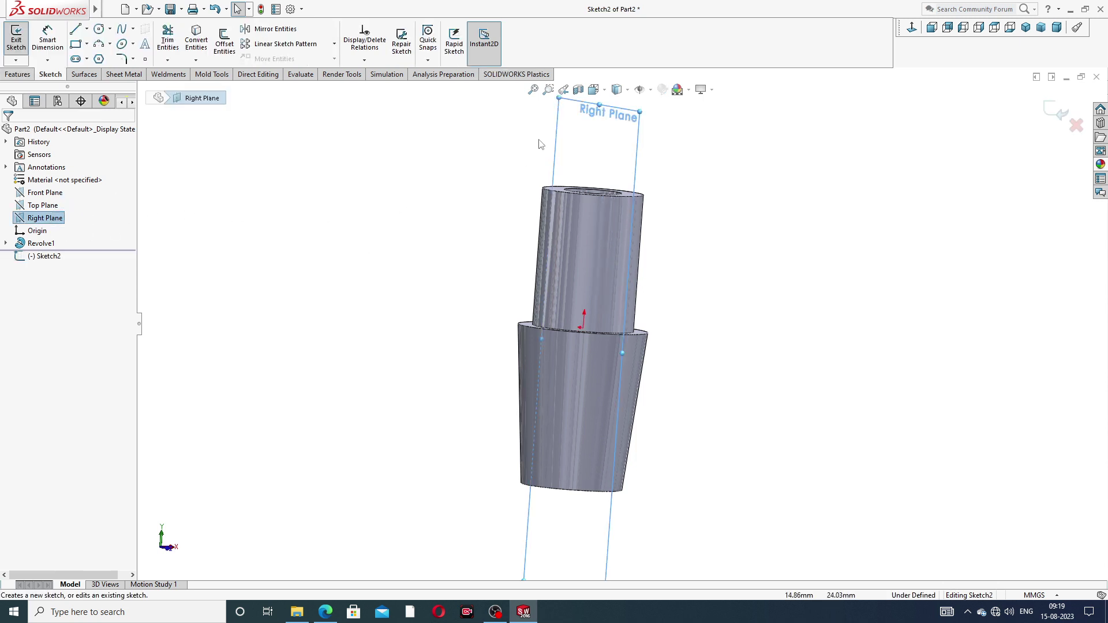
{"action": "left_click", "coordinate": [911, 29]}
{"action": "key", "text": "f"}
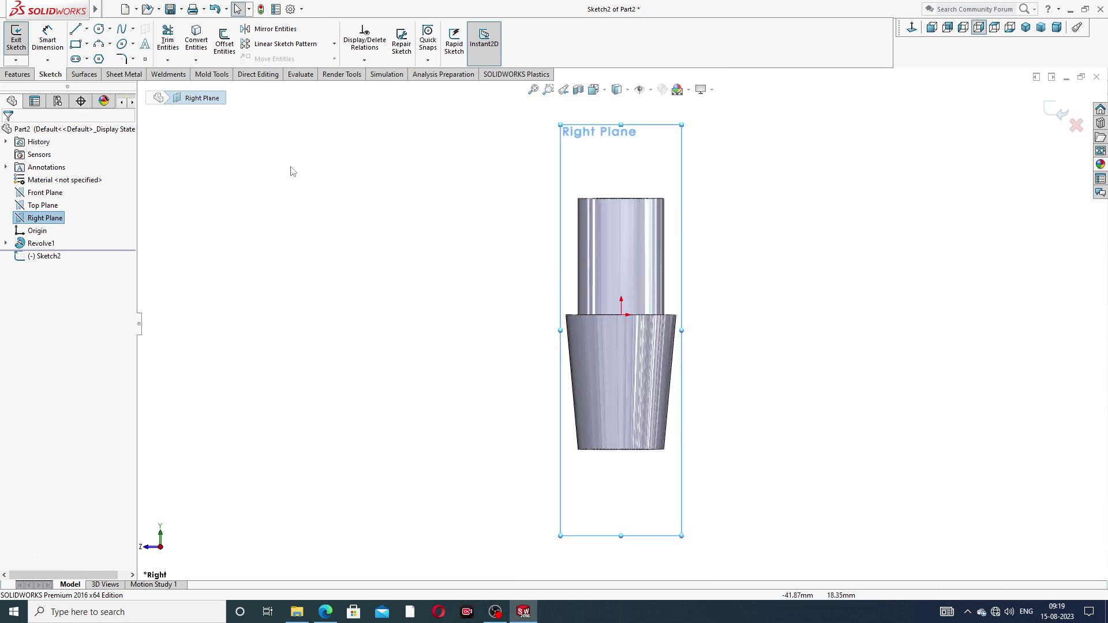
Sketch a center rectangle about 10 mm wide and 15 mm high on the tapered body, centered directly below the origin.
{"action": "left_click", "coordinate": [89, 45]}
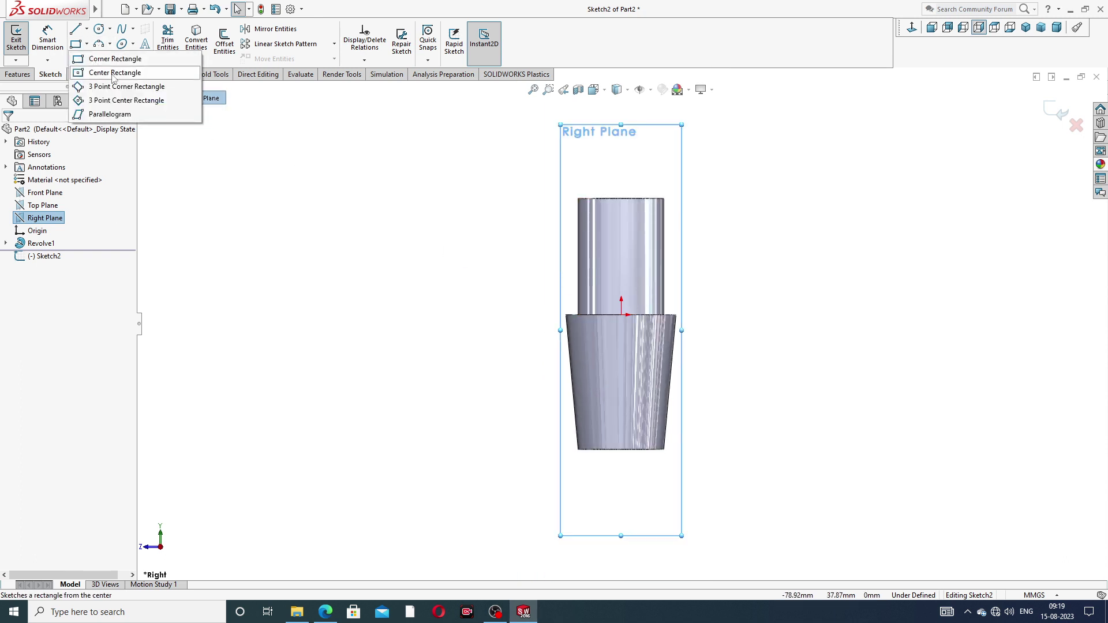
{"action": "left_click", "coordinate": [113, 73]}
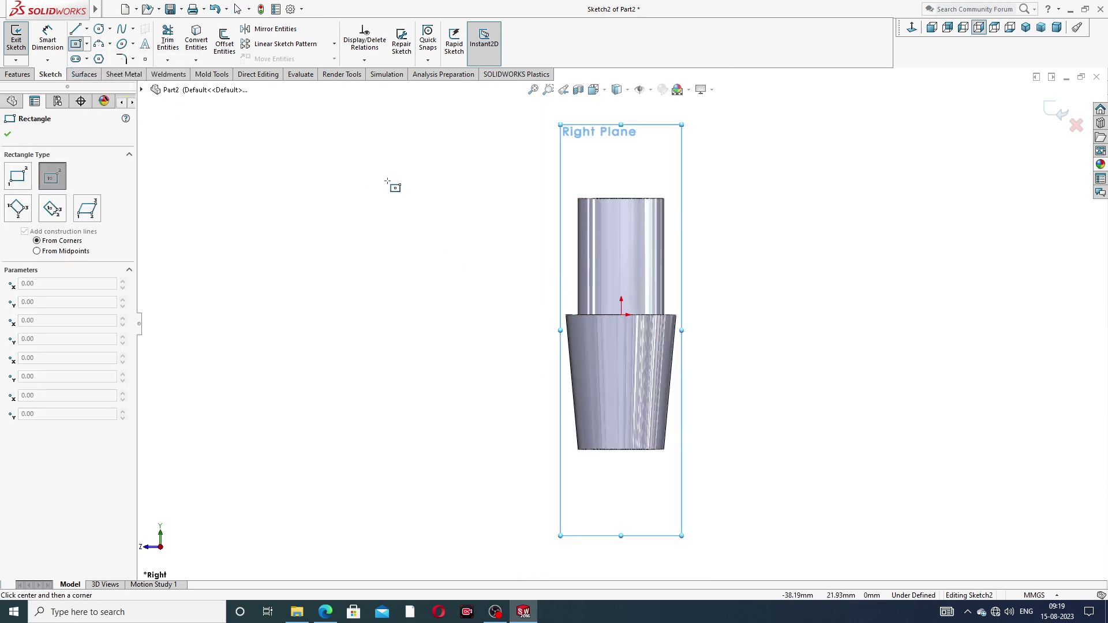
{"action": "left_click", "coordinate": [621, 380]}
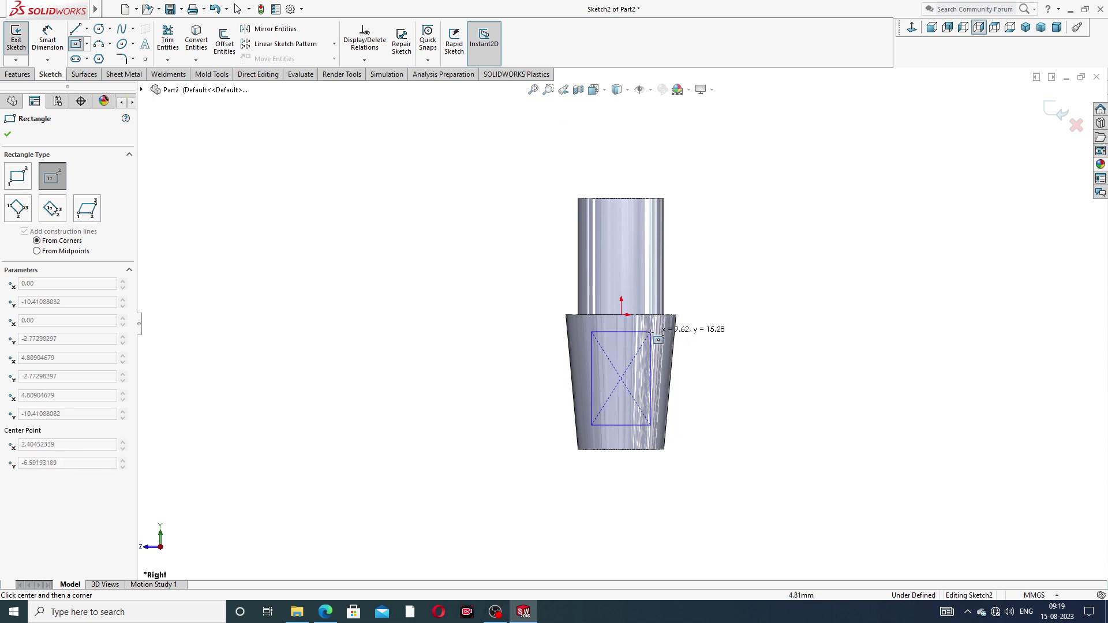
{"action": "left_click", "coordinate": [653, 334]}
{"action": "right_click", "coordinate": [722, 306]}
{"action": "left_click", "coordinate": [763, 313]}
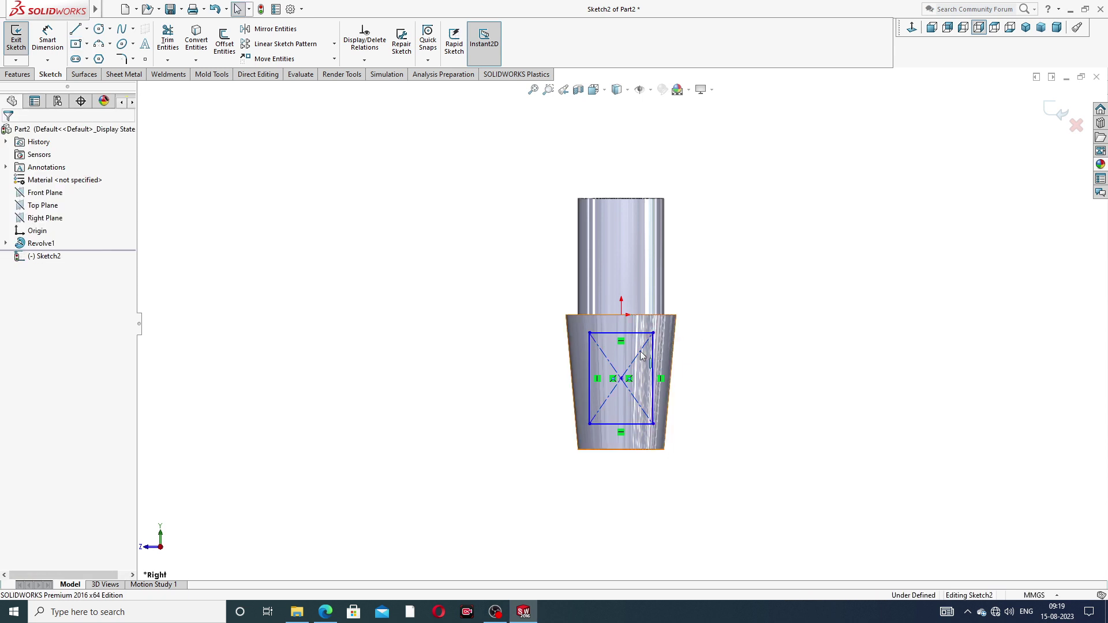
Draw a vertical centerline about 10.4 mm long from the origin to the rectangle's center point and select it.
{"action": "left_click", "coordinate": [87, 29]}
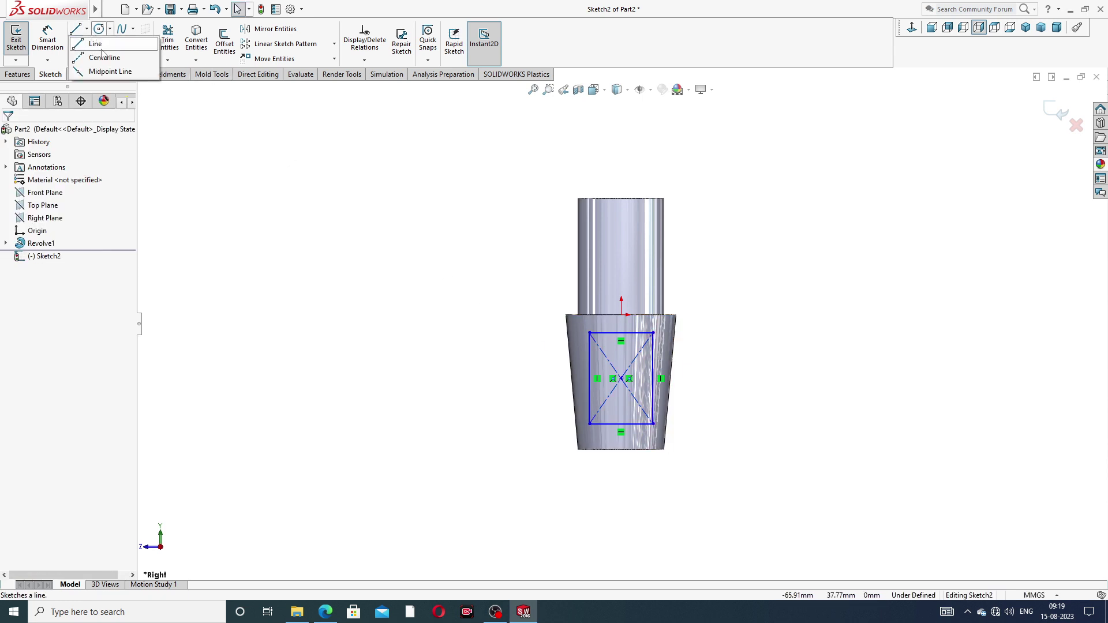
{"action": "left_click", "coordinate": [99, 55]}
{"action": "scroll", "coordinate": [716, 404], "scroll_direction": "down", "scroll_amount": 2}
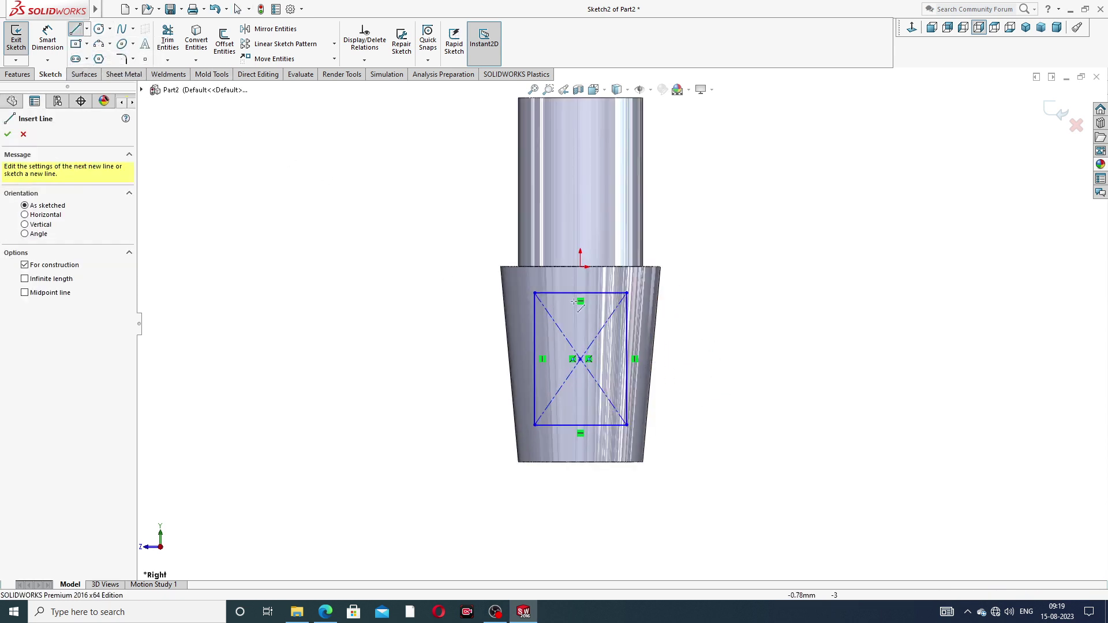
{"action": "left_click", "coordinate": [580, 267]}
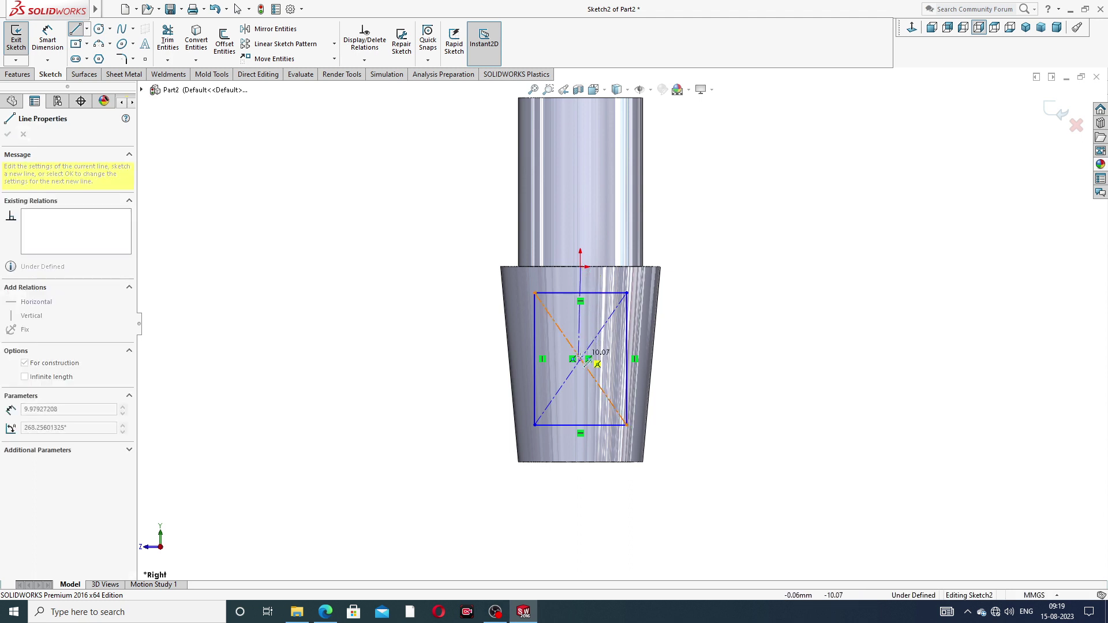
{"action": "left_click", "coordinate": [580, 359]}
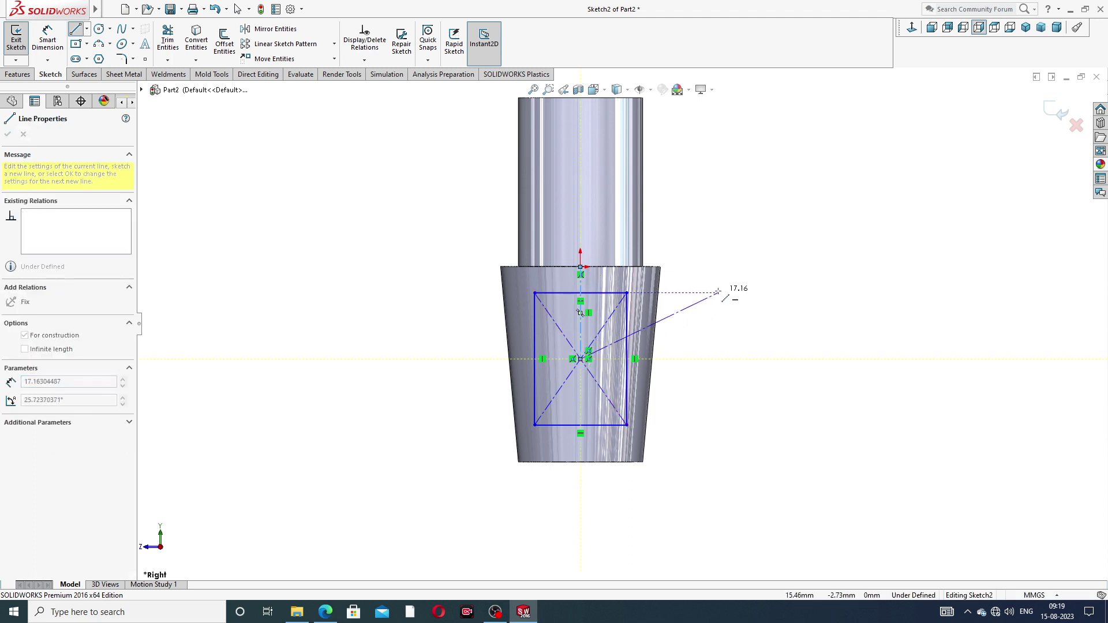
{"action": "right_click", "coordinate": [719, 252]}
{"action": "left_click", "coordinate": [742, 296]}
{"action": "scroll", "coordinate": [572, 353], "scroll_direction": "down", "scroll_amount": 3}
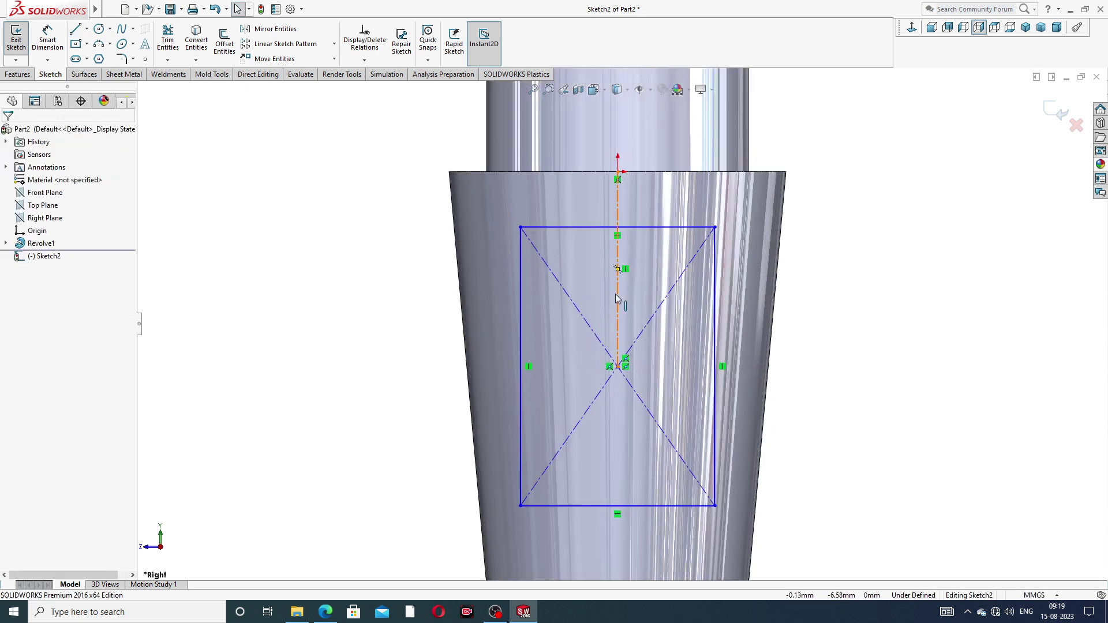
{"action": "left_click", "coordinate": [617, 302]}
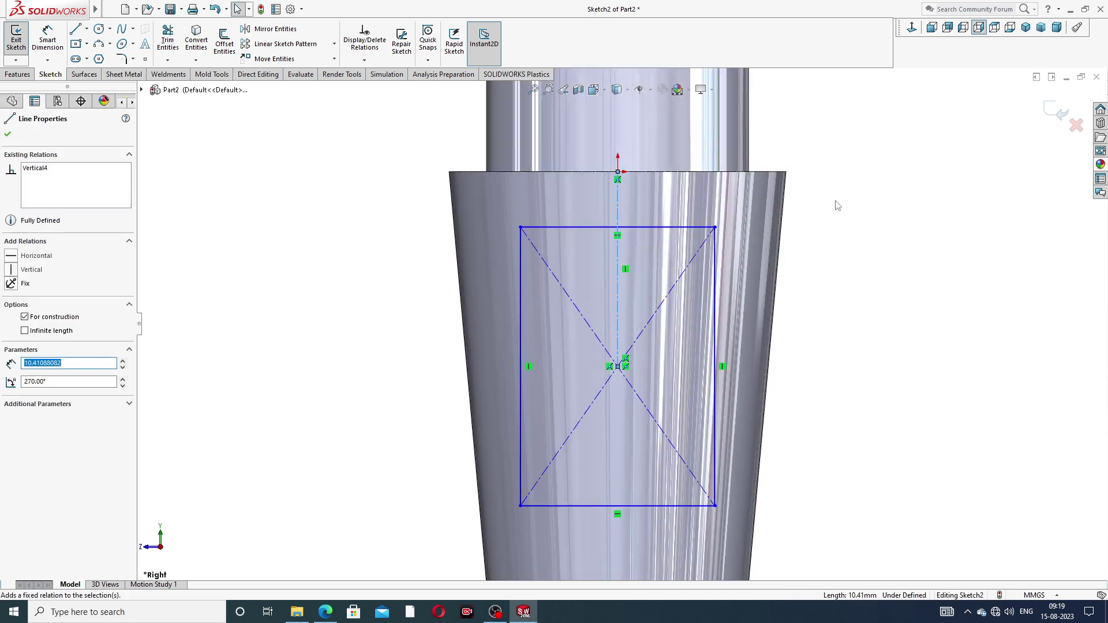
Dimension the height of the rectangle on the tapered body as 16.5 mm.
{"action": "left_click", "coordinate": [820, 220]}
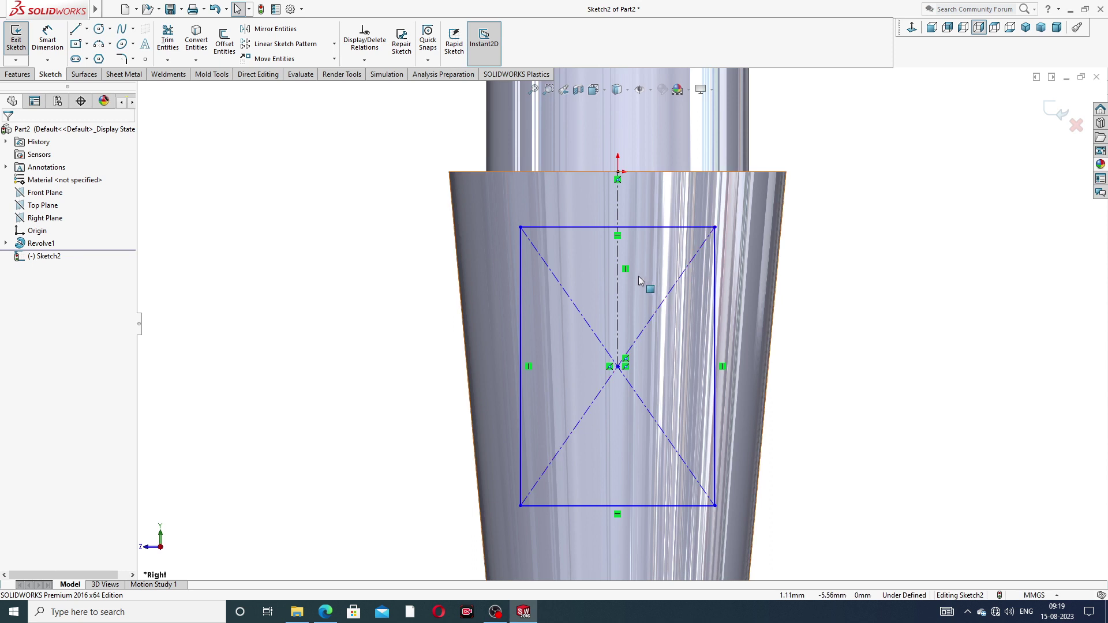
{"action": "scroll", "coordinate": [637, 280], "scroll_direction": "up", "scroll_amount": 3}
{"action": "left_click", "coordinate": [49, 39]}
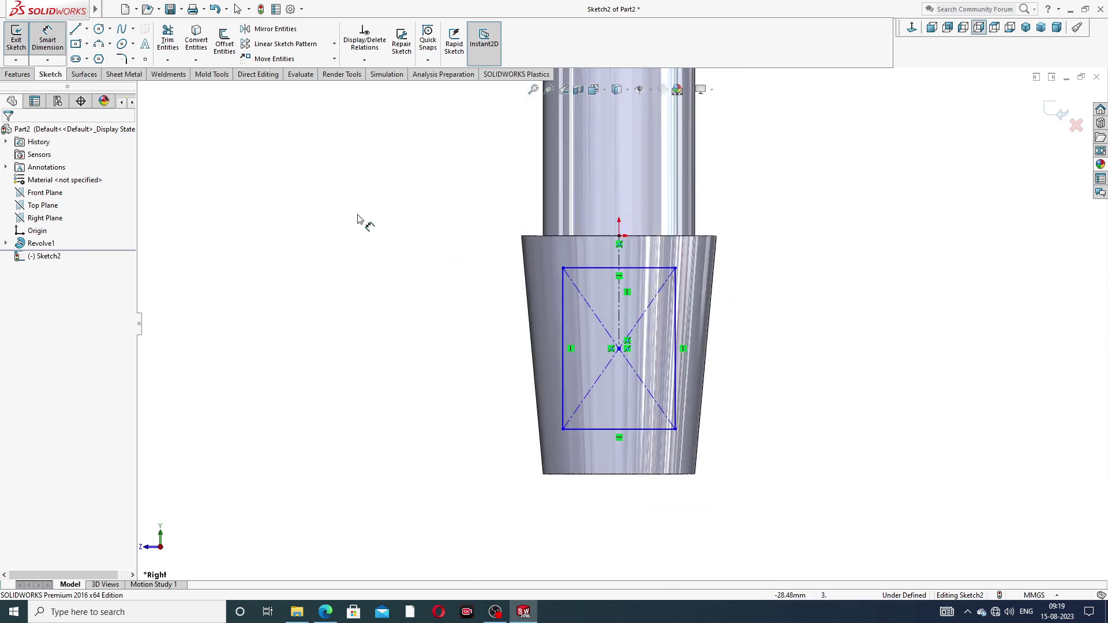
{"action": "left_click", "coordinate": [676, 340]}
{"action": "left_click", "coordinate": [749, 338]}
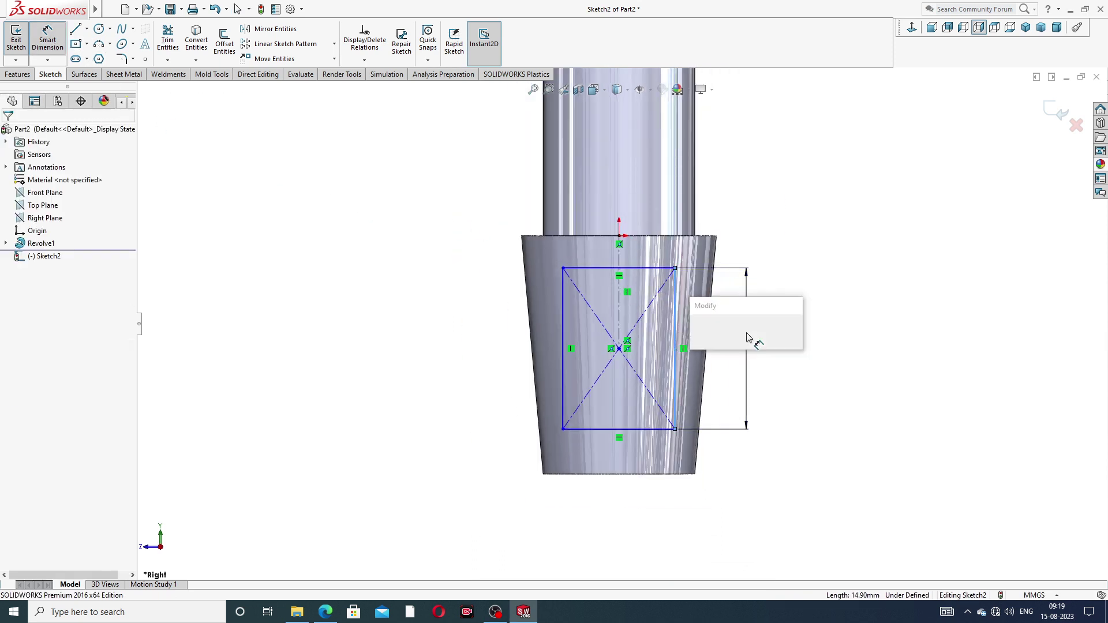
{"action": "type", "text": "16.5"}
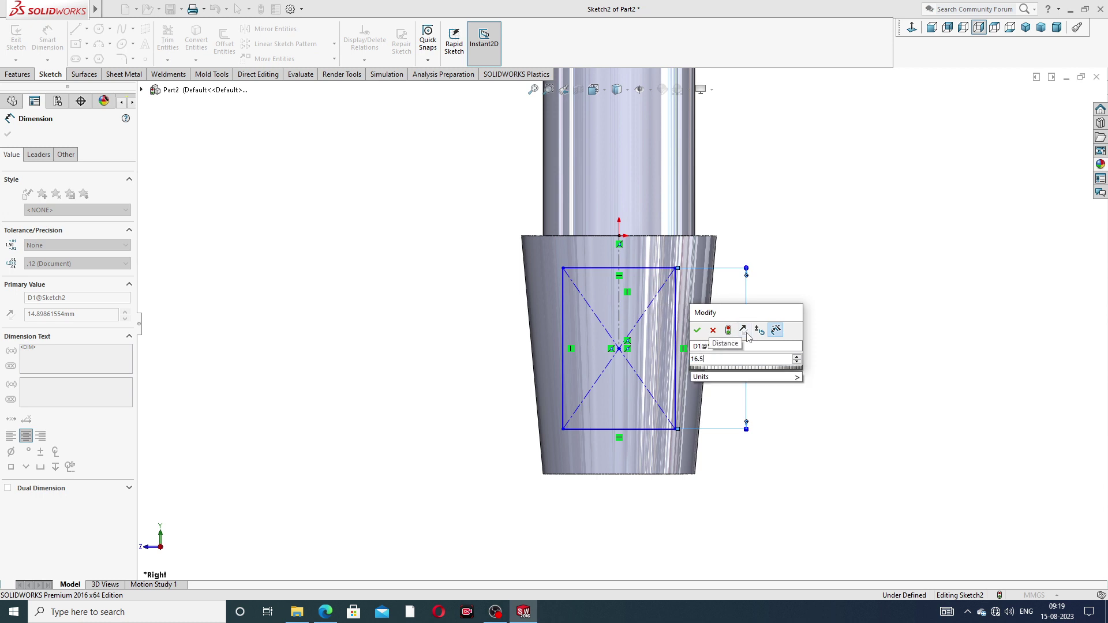
{"action": "key", "text": "Return"}
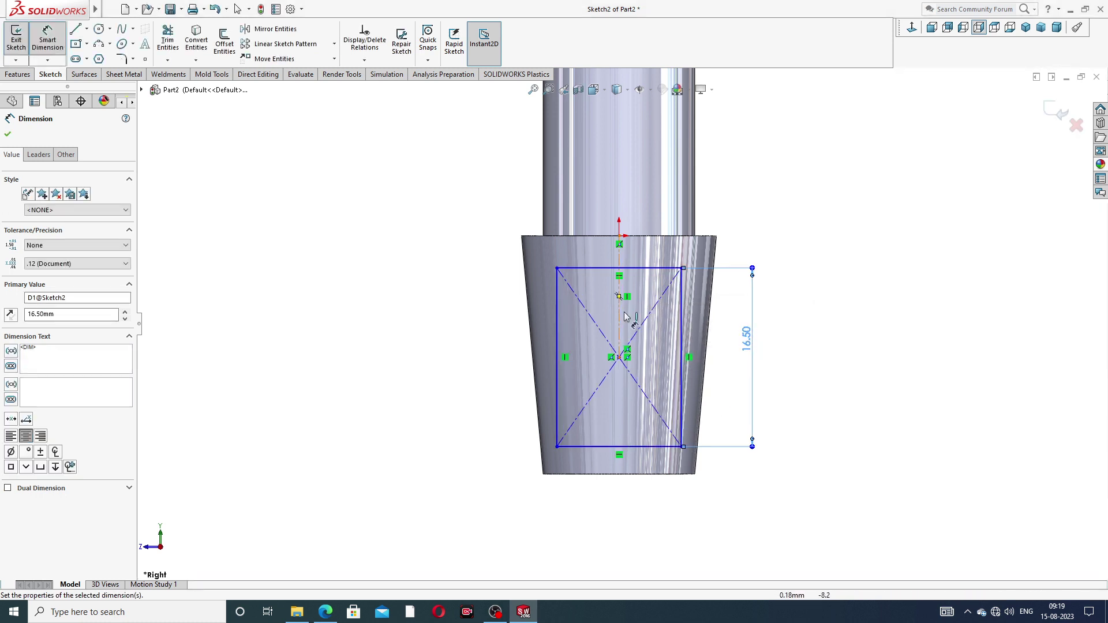
Dimension the rectangle's width as 12 mm.
{"action": "left_click", "coordinate": [635, 268]}
{"action": "left_click", "coordinate": [626, 214]}
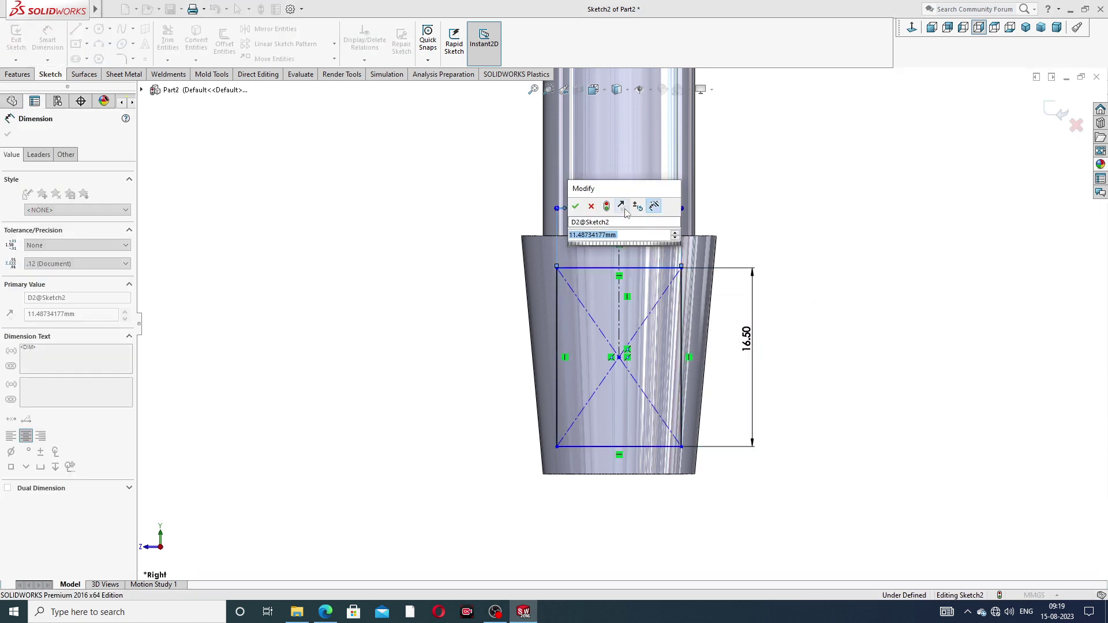
{"action": "type", "text": "12"}
{"action": "key", "text": "Return"}
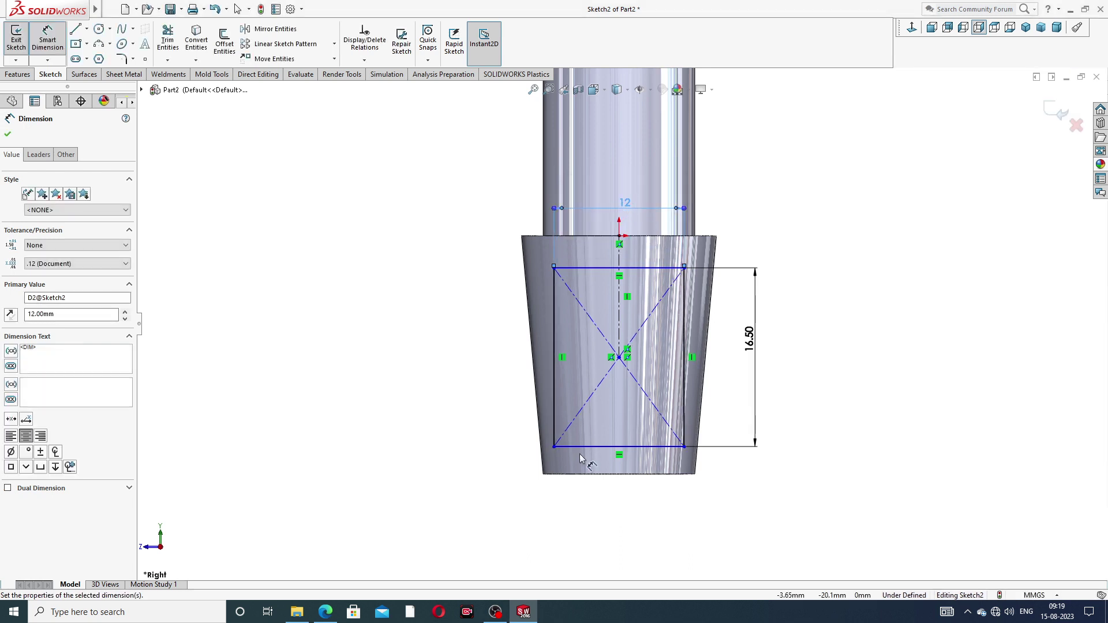
Dimension the distance from the rectangle's lower edge to the tapered body's bottom edge as 2.5 mm and place the dimension beside the body.
{"action": "left_click", "coordinate": [598, 446]}
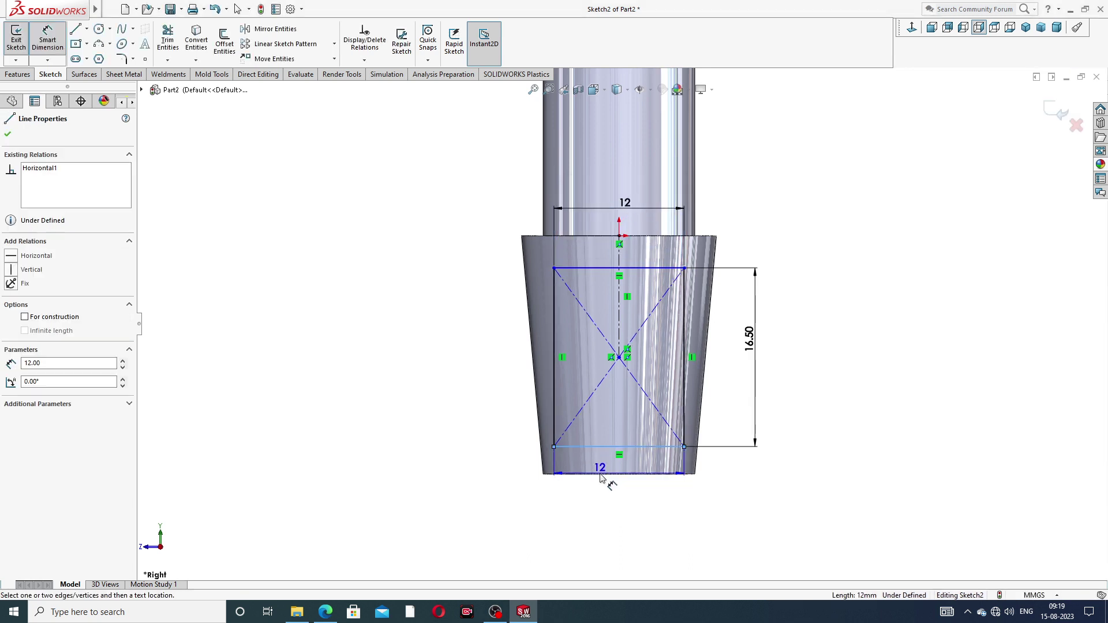
{"action": "left_click", "coordinate": [601, 475]}
{"action": "left_click", "coordinate": [513, 462]}
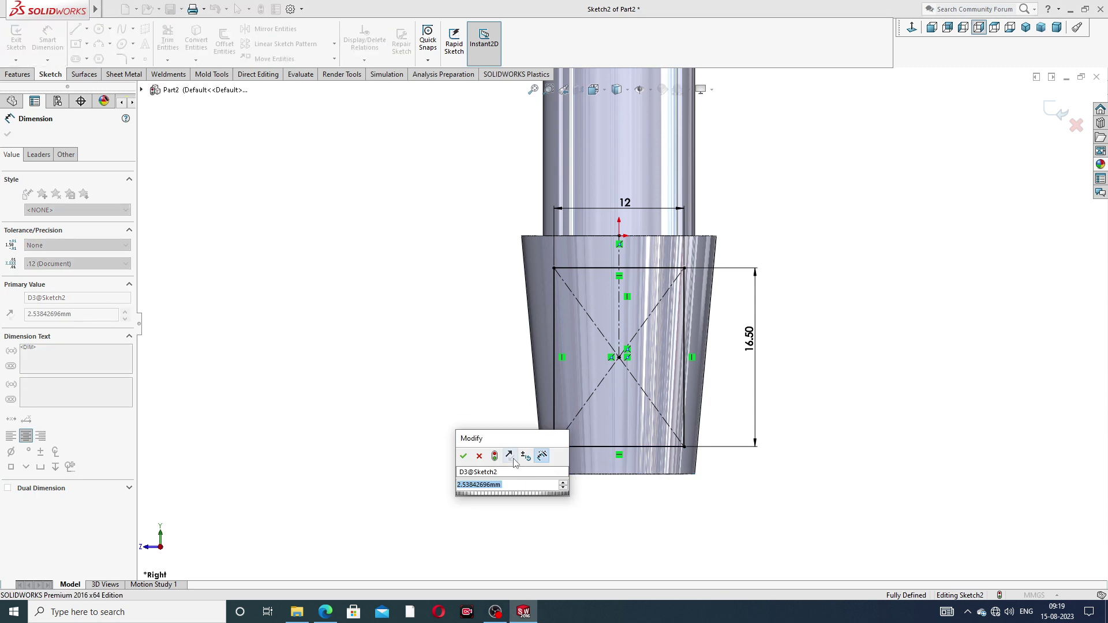
{"action": "type", "text": "2.5"}
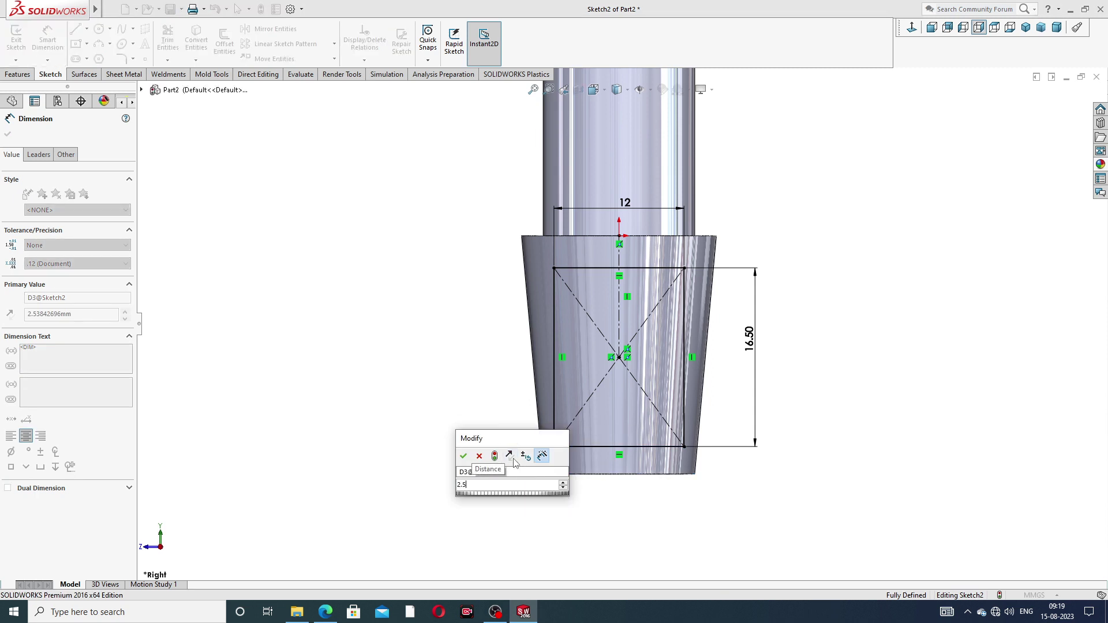
{"action": "key", "text": "Return"}
{"action": "left_click", "coordinate": [866, 322]}
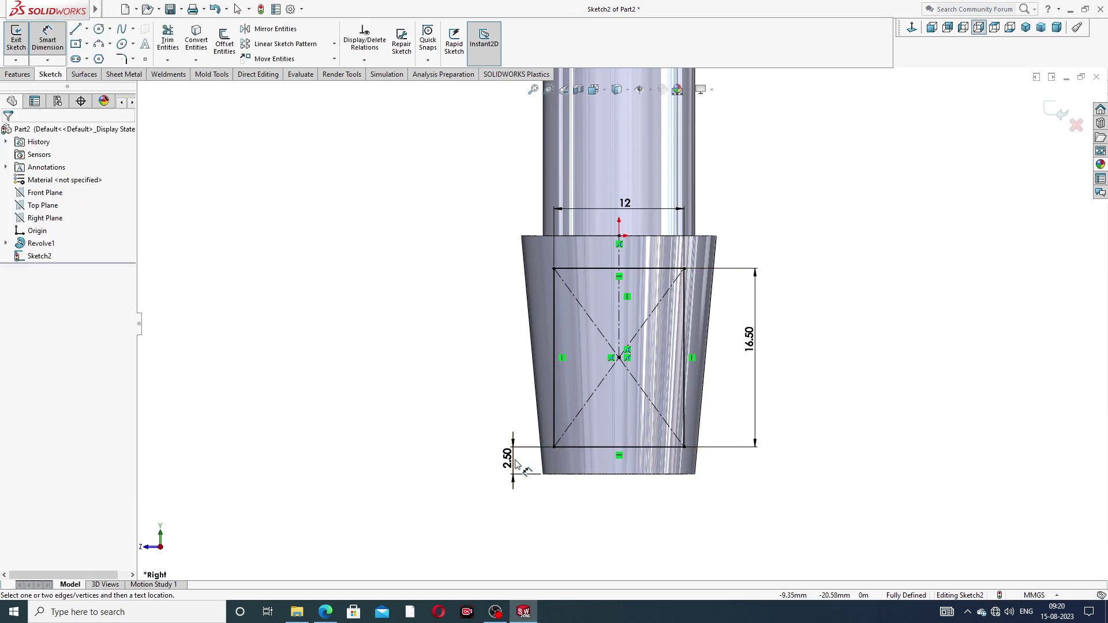
{"action": "left_click_drag", "start_coordinate": [510, 464], "coordinate": [508, 464]}
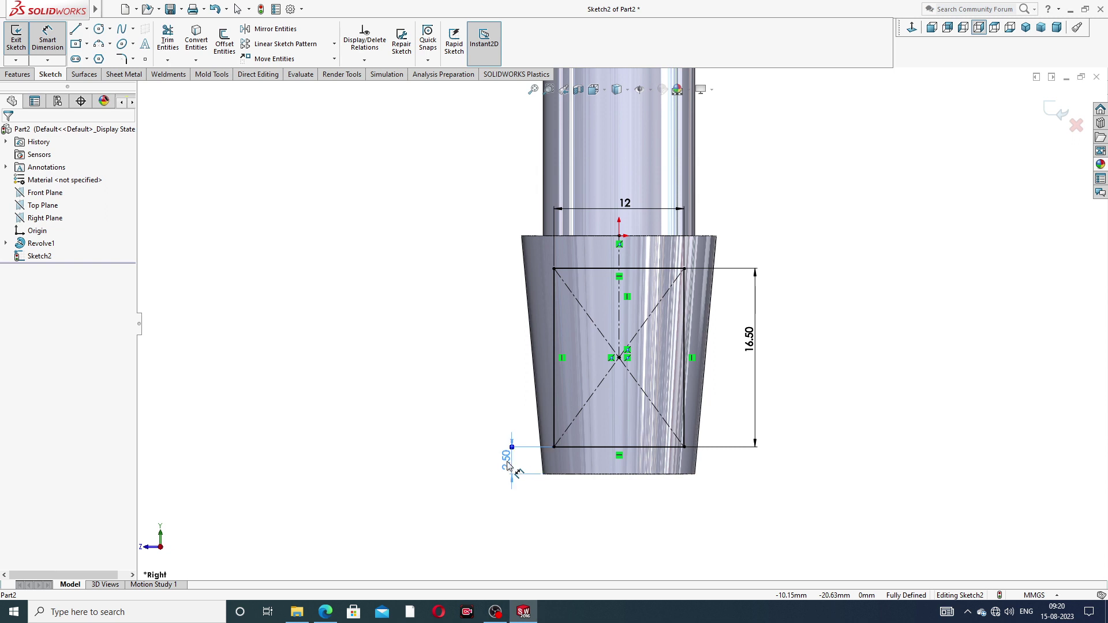
{"action": "left_click", "coordinate": [874, 361]}
{"action": "key", "text": "f"}
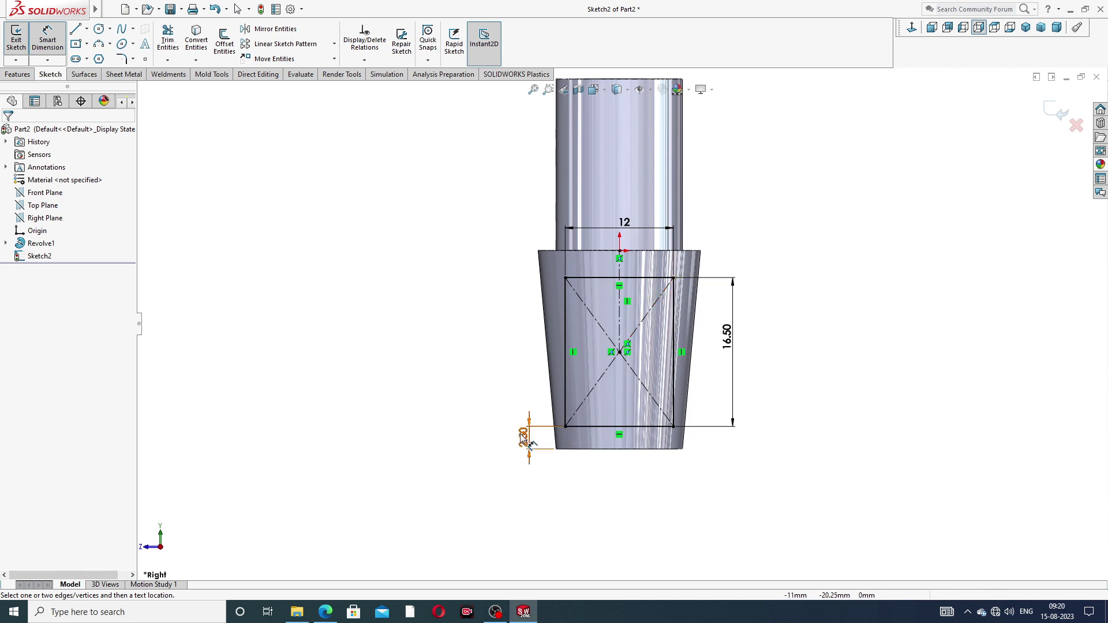
Leave the dimension tool, check the rectangle against the wage valve PDF in the browser, and return to the sketch in SOLIDWORKS.
{"action": "right_click", "coordinate": [800, 222]}
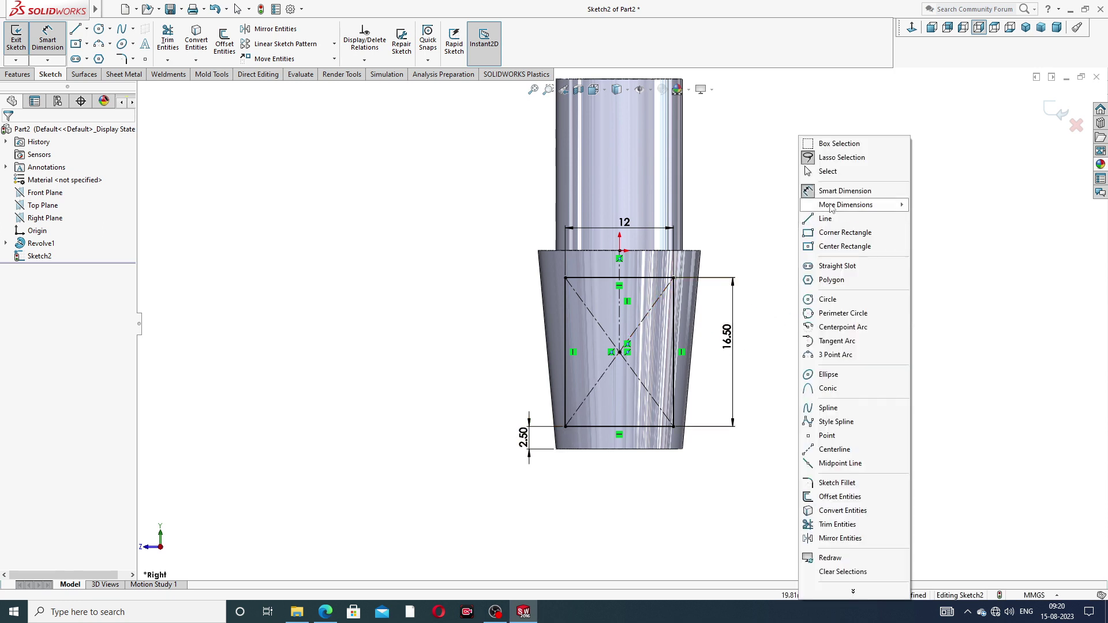
{"action": "left_click", "coordinate": [828, 172]}
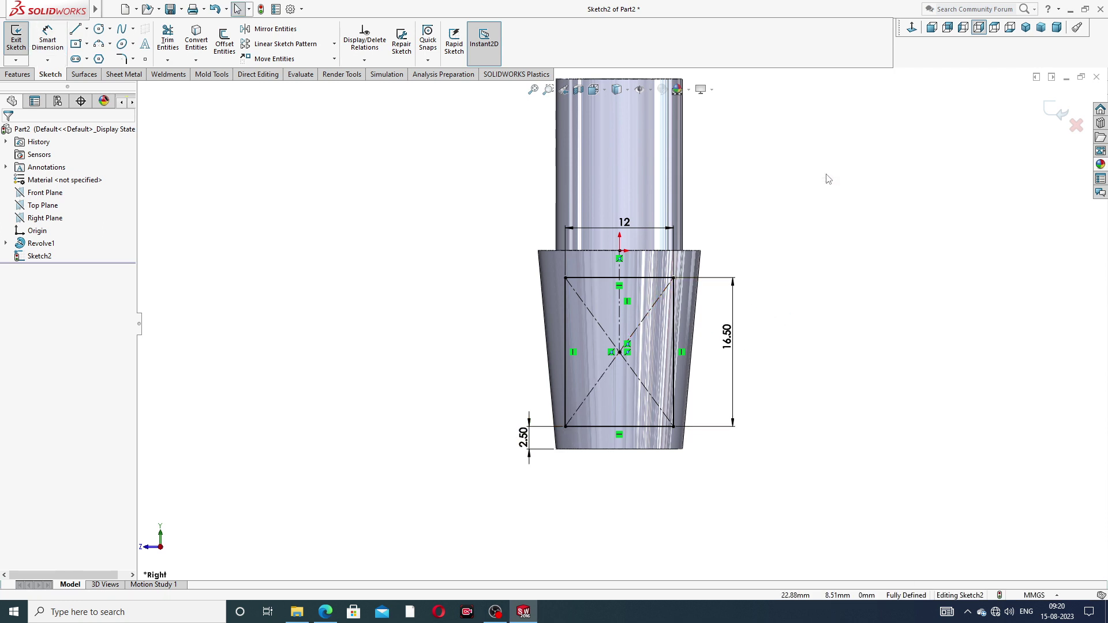
{"action": "left_click", "coordinate": [737, 339]}
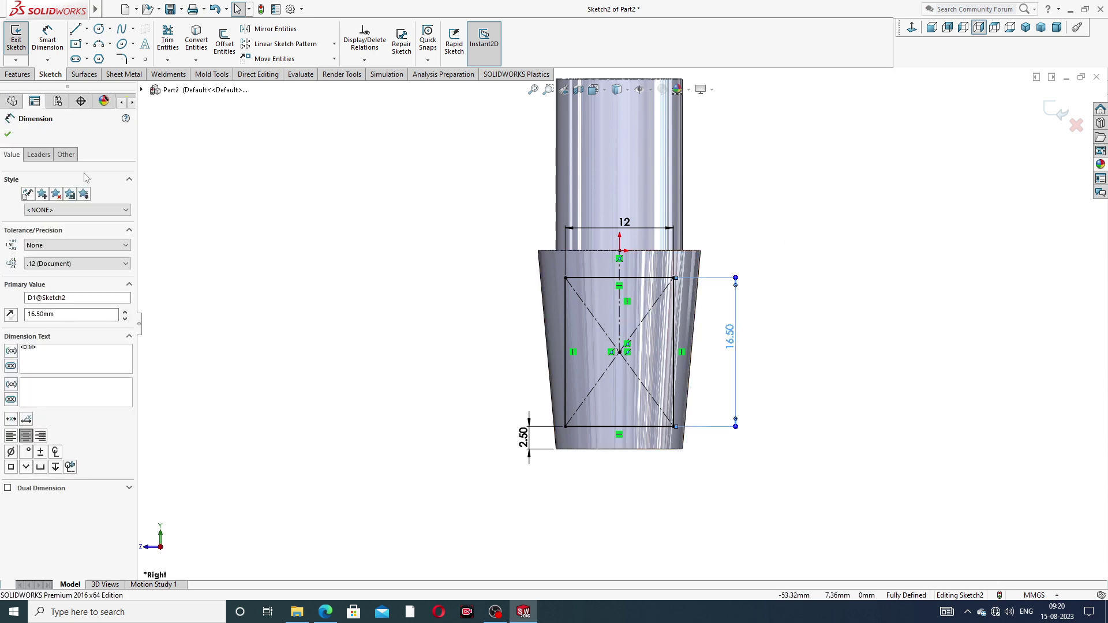
{"action": "left_click", "coordinate": [325, 612]}
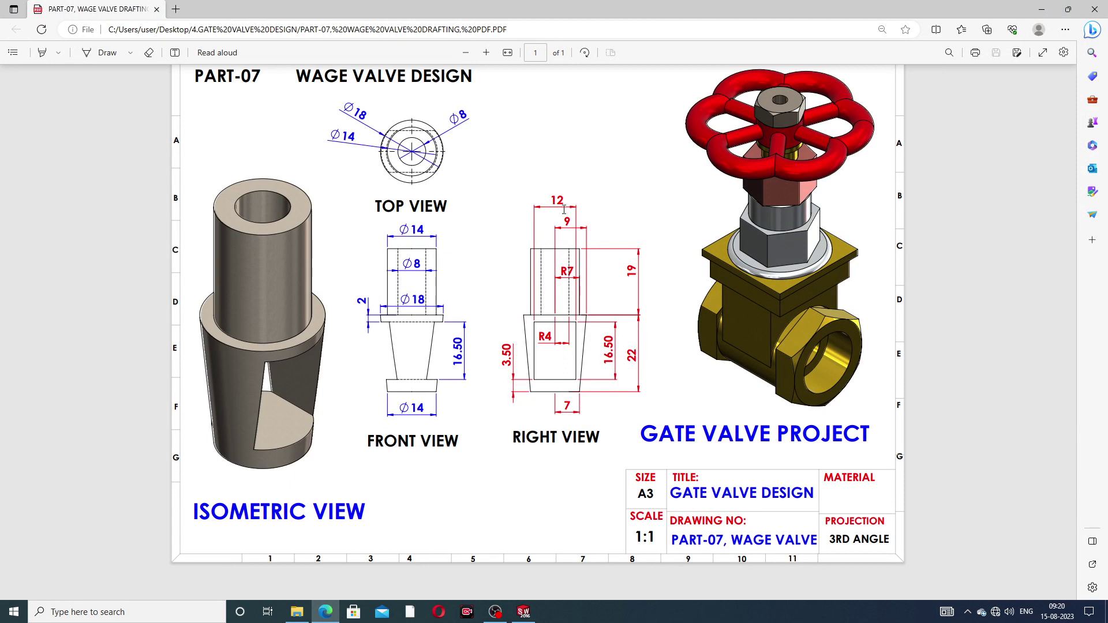
{"action": "left_click", "coordinate": [327, 611]}
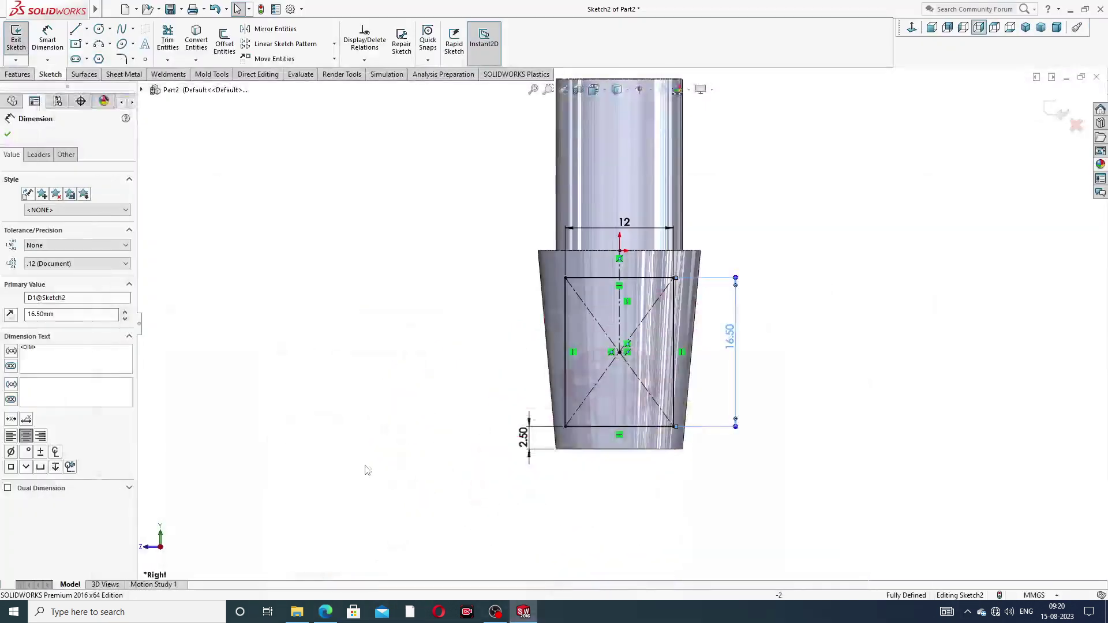
{"action": "left_click", "coordinate": [8, 135]}
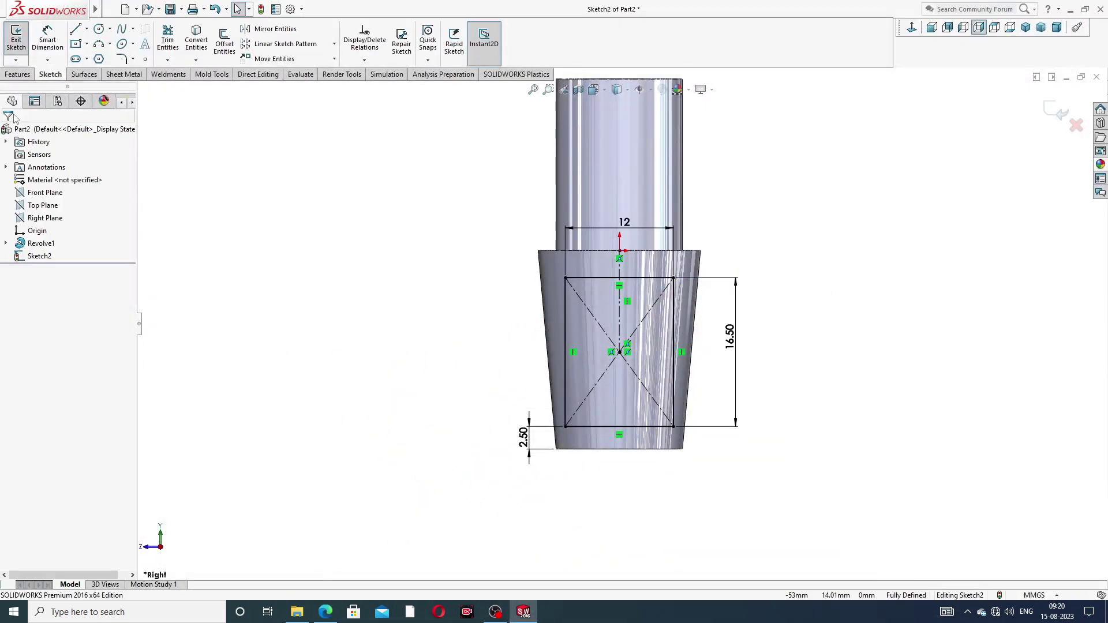
Cut-extrude the rectangle through the tapered body with the Through All - Both end condition.
{"action": "left_click", "coordinate": [18, 75]}
{"action": "left_click", "coordinate": [172, 46]}
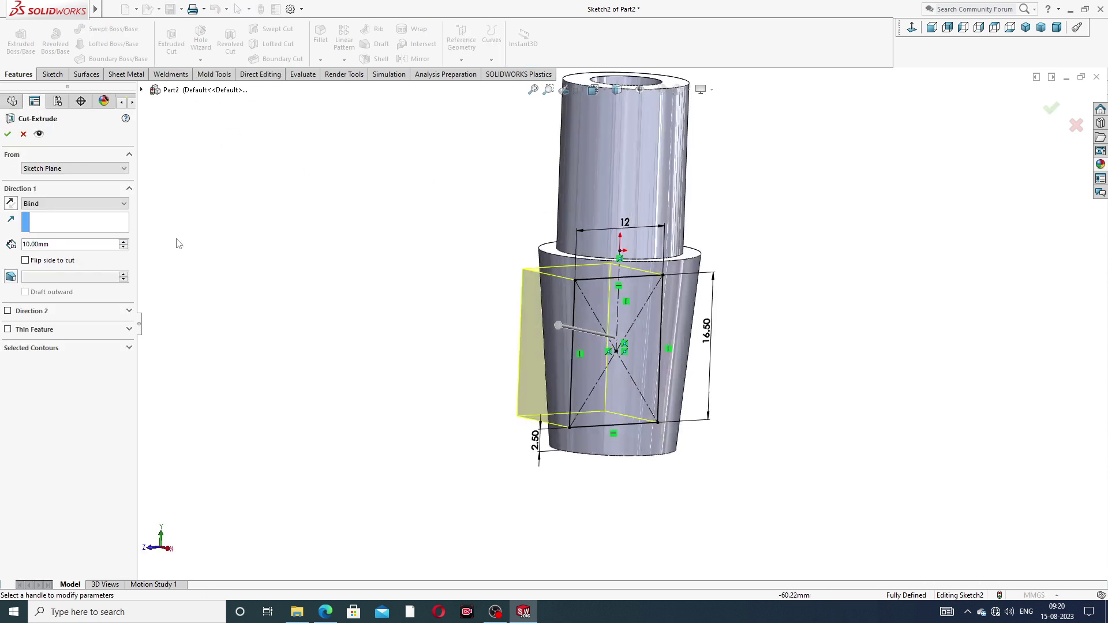
{"action": "left_click", "coordinate": [63, 203]}
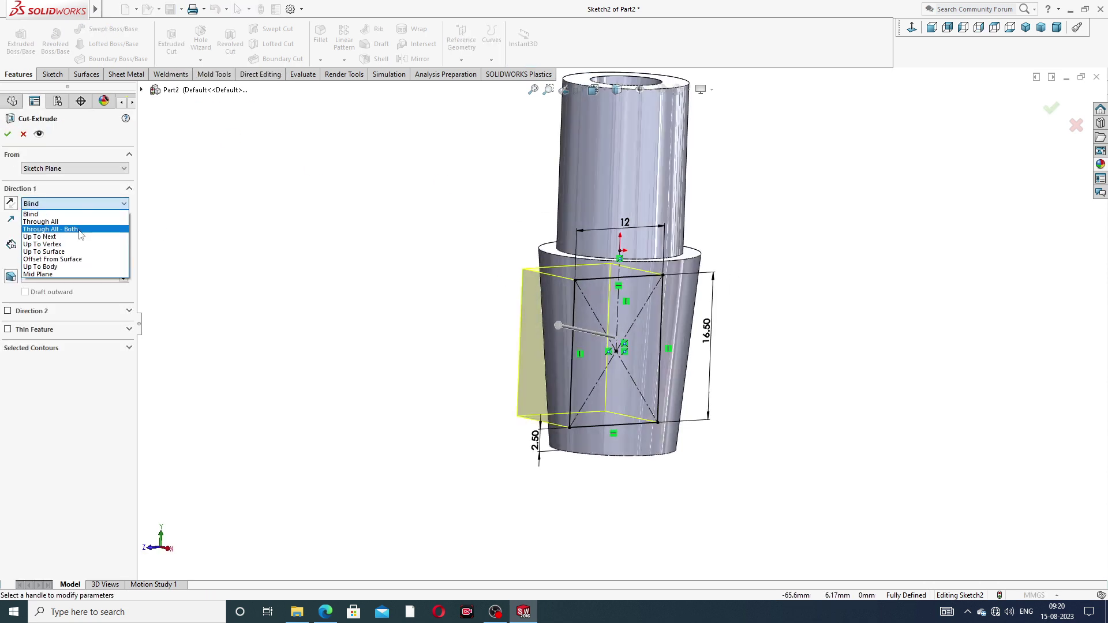
{"action": "left_click", "coordinate": [81, 229]}
{"action": "left_click", "coordinate": [8, 136]}
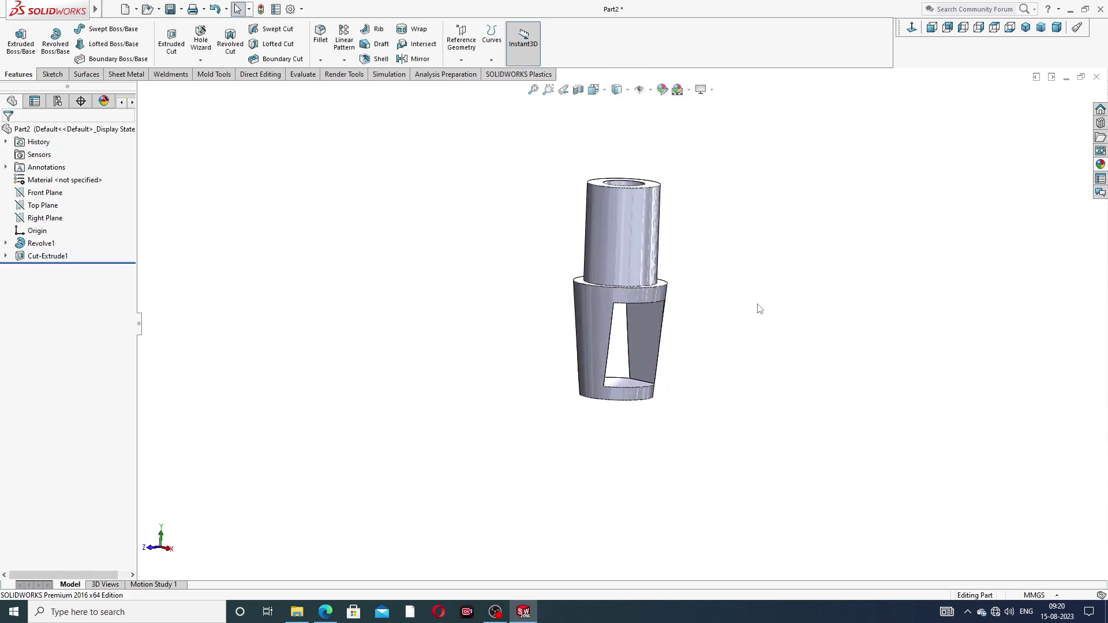
Apply the chromium plate appearance from the Chrome metals to the whole part.
{"action": "middle_click_drag", "start_coordinate": [760, 306], "coordinate": [747, 362]}
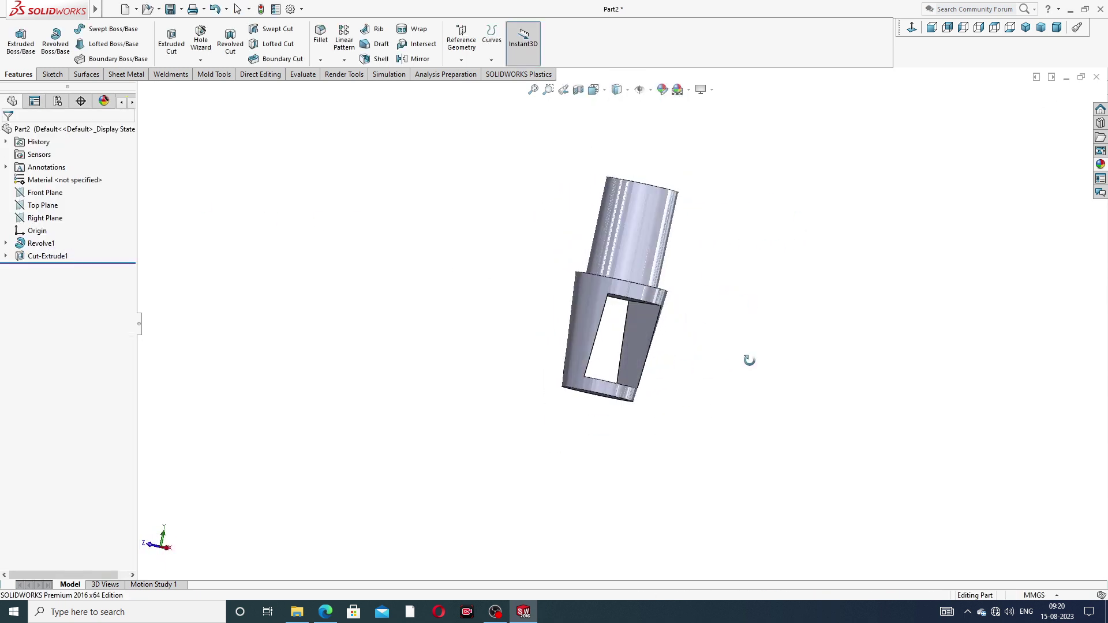
{"action": "left_click", "coordinate": [1101, 165]}
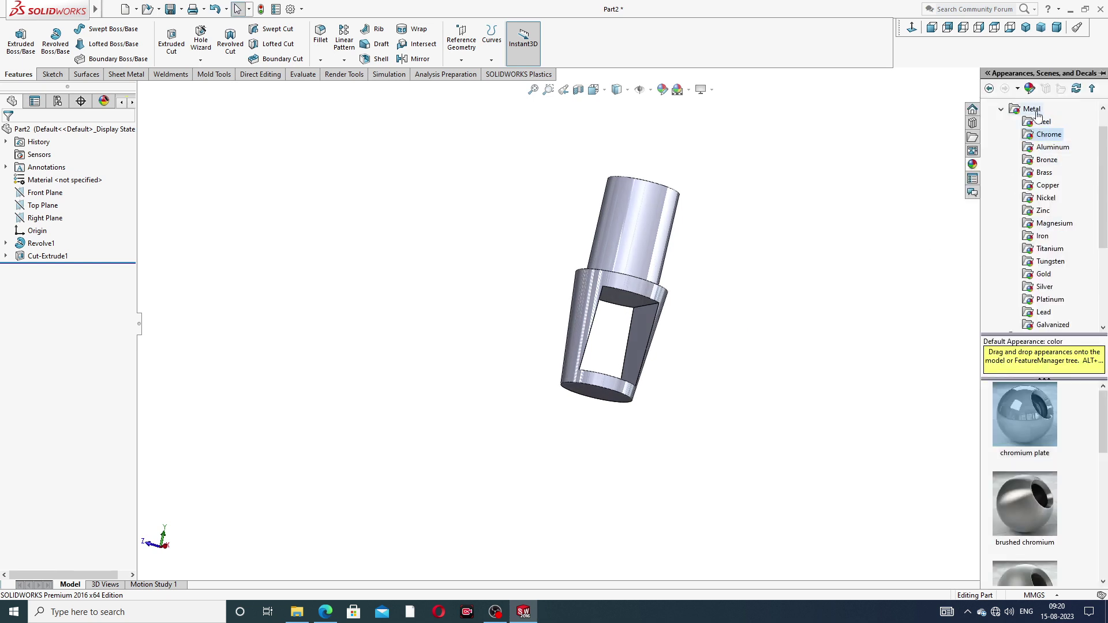
{"action": "mouse_move", "coordinate": [1018, 444]}
{"action": "double_click", "coordinate": [1032, 414]}
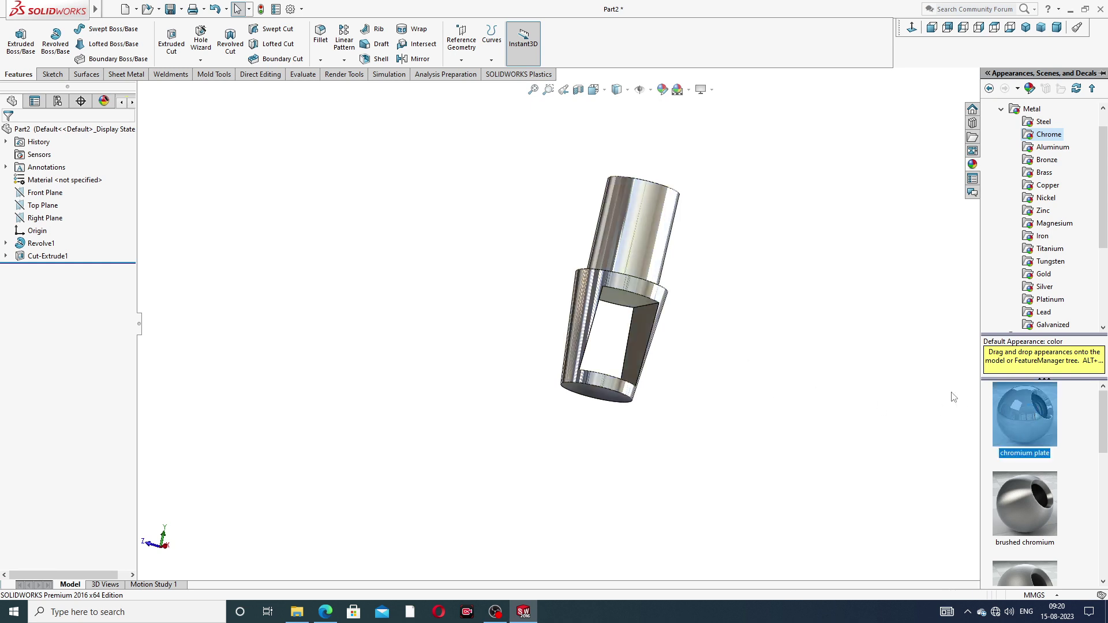
{"action": "left_click", "coordinate": [806, 232]}
Inspect the finished part from several angles and in isometric view, then switch to the browser to compare it with the wage valve PDF.
{"action": "middle_click_drag", "start_coordinate": [687, 207], "coordinate": [669, 259]}
{"action": "scroll", "coordinate": [670, 259], "scroll_direction": "down", "scroll_amount": 3}
{"action": "scroll", "coordinate": [732, 280], "scroll_direction": "up", "scroll_amount": 1}
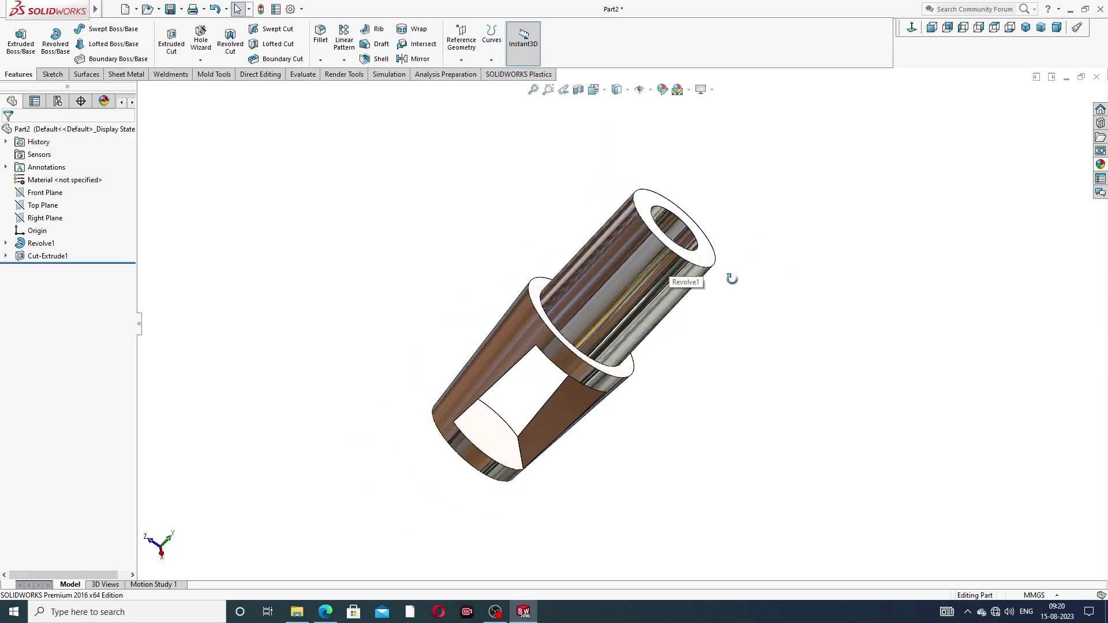
{"action": "middle_click_drag", "start_coordinate": [732, 279], "coordinate": [704, 204]}
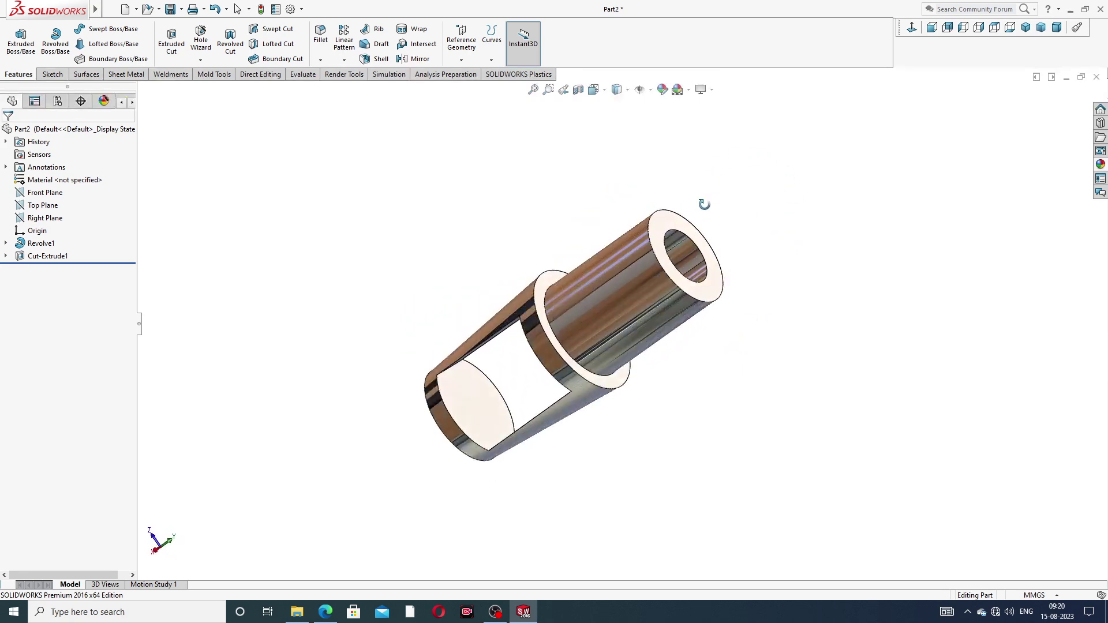
{"action": "scroll", "coordinate": [583, 297], "scroll_direction": "down", "scroll_amount": 3}
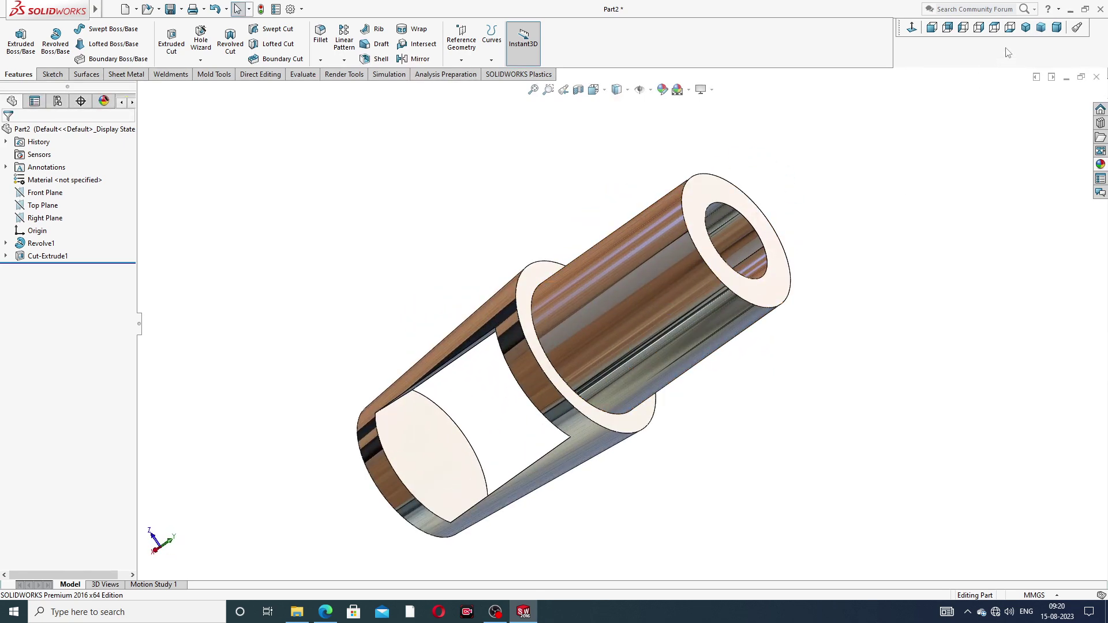
{"action": "left_click", "coordinate": [1027, 30]}
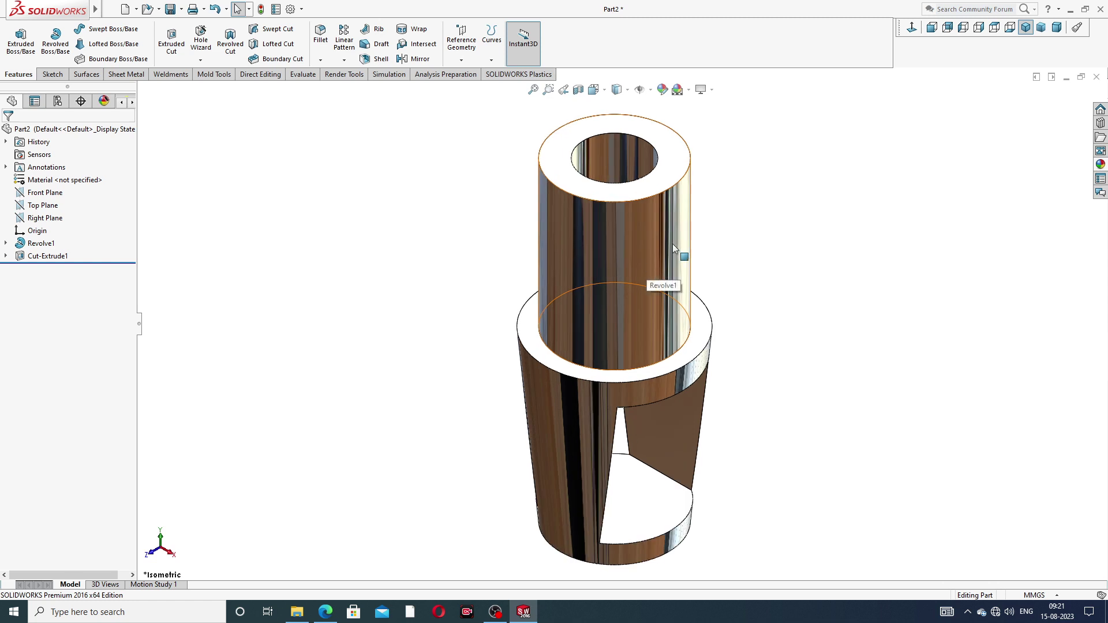
{"action": "scroll", "coordinate": [712, 240], "scroll_direction": "down", "scroll_amount": 2}
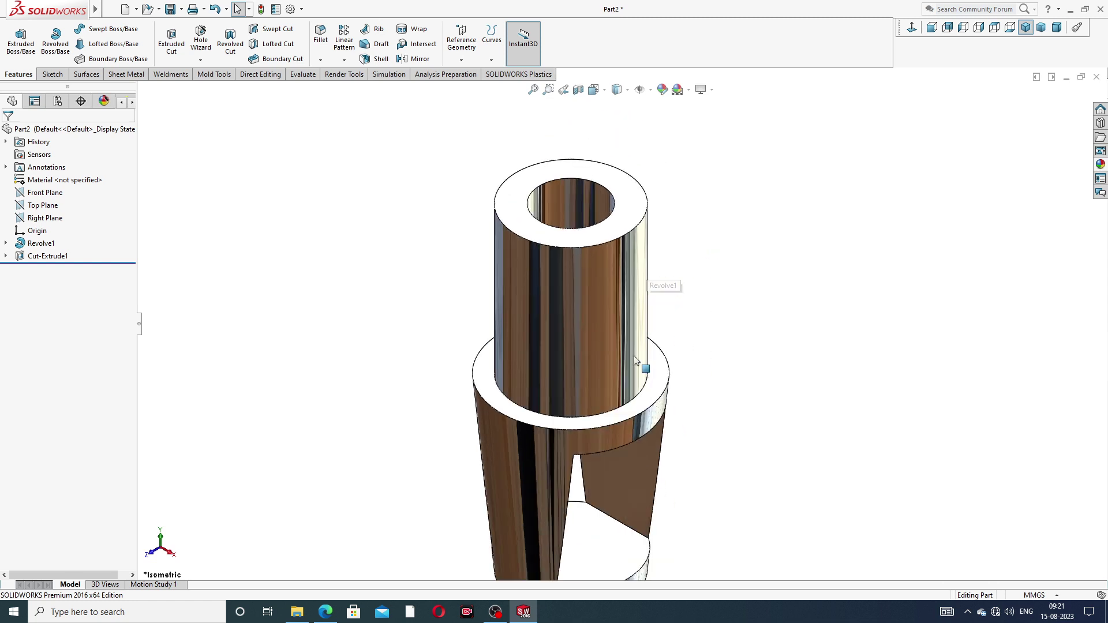
{"action": "scroll", "coordinate": [622, 403], "scroll_direction": "up", "scroll_amount": 3}
{"action": "scroll", "coordinate": [629, 397], "scroll_direction": "down", "scroll_amount": 2}
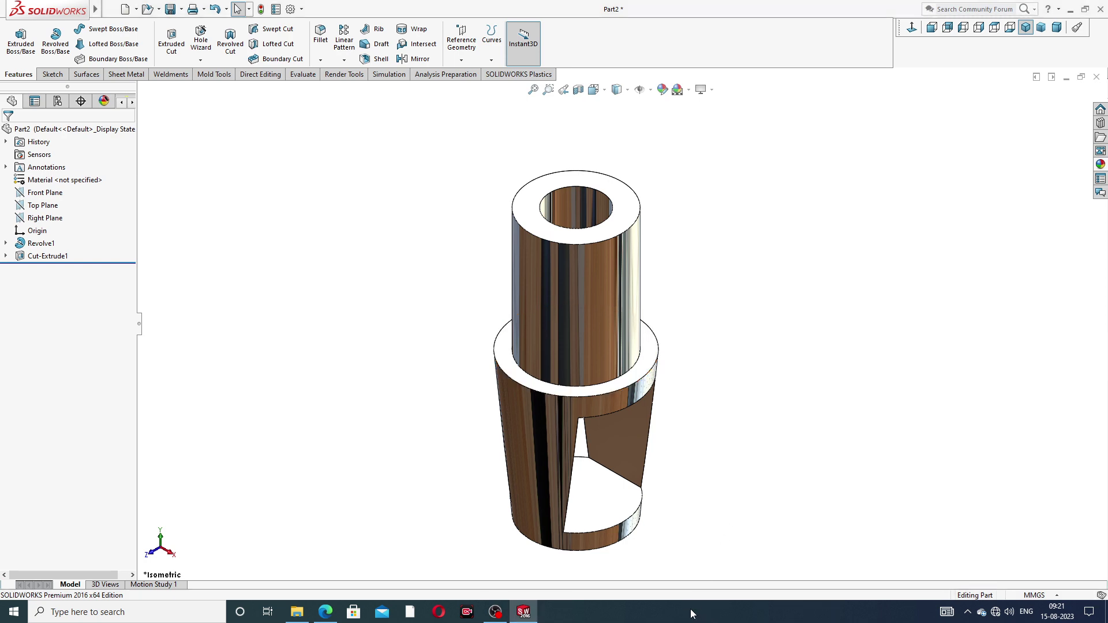
{"action": "left_click", "coordinate": [333, 615]}
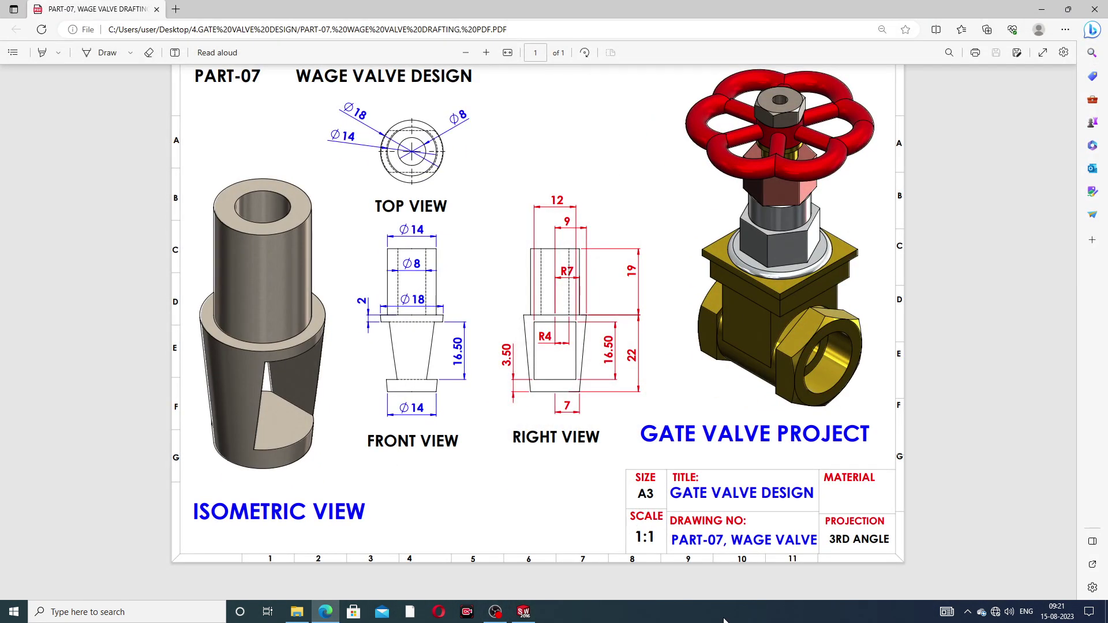